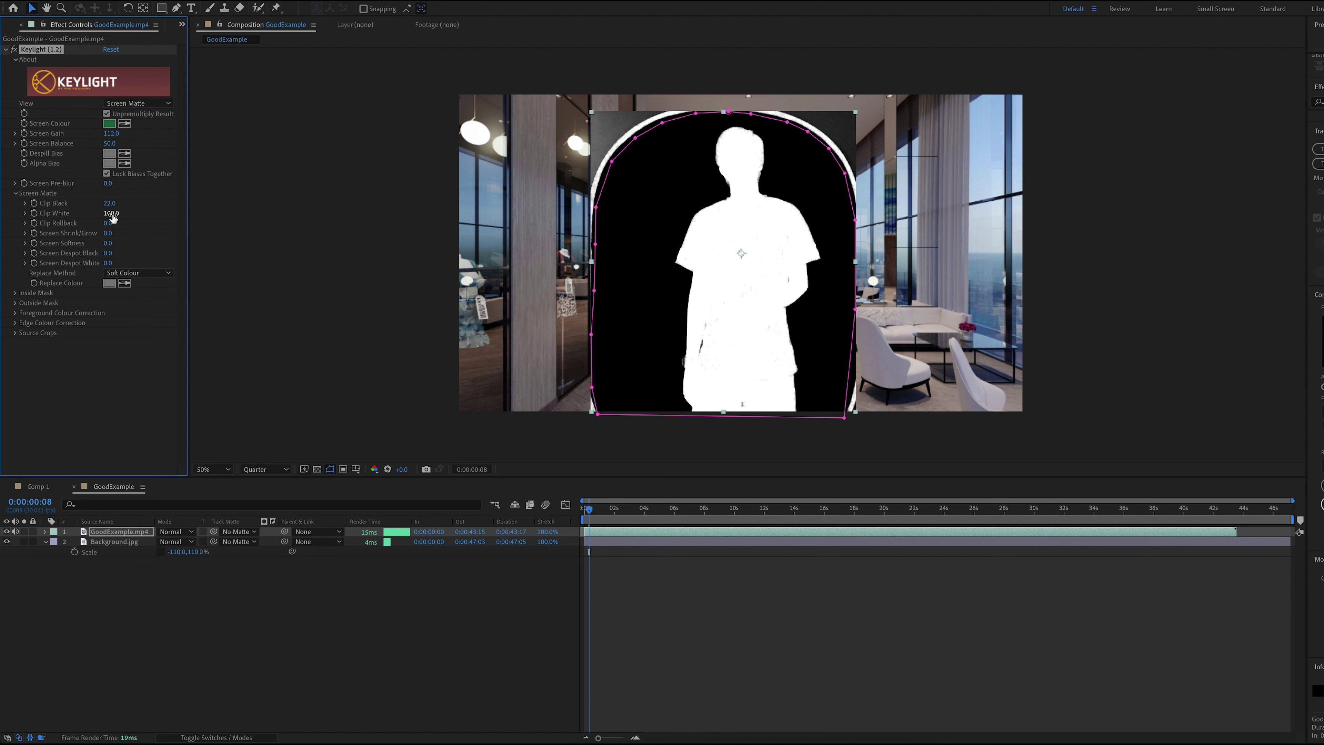
# Step: Set Keylight's Clip White to 34 and switch its view to Intermediate Result
pyautogui.moveTo(113, 218); pyautogui.dragTo(69, 209)
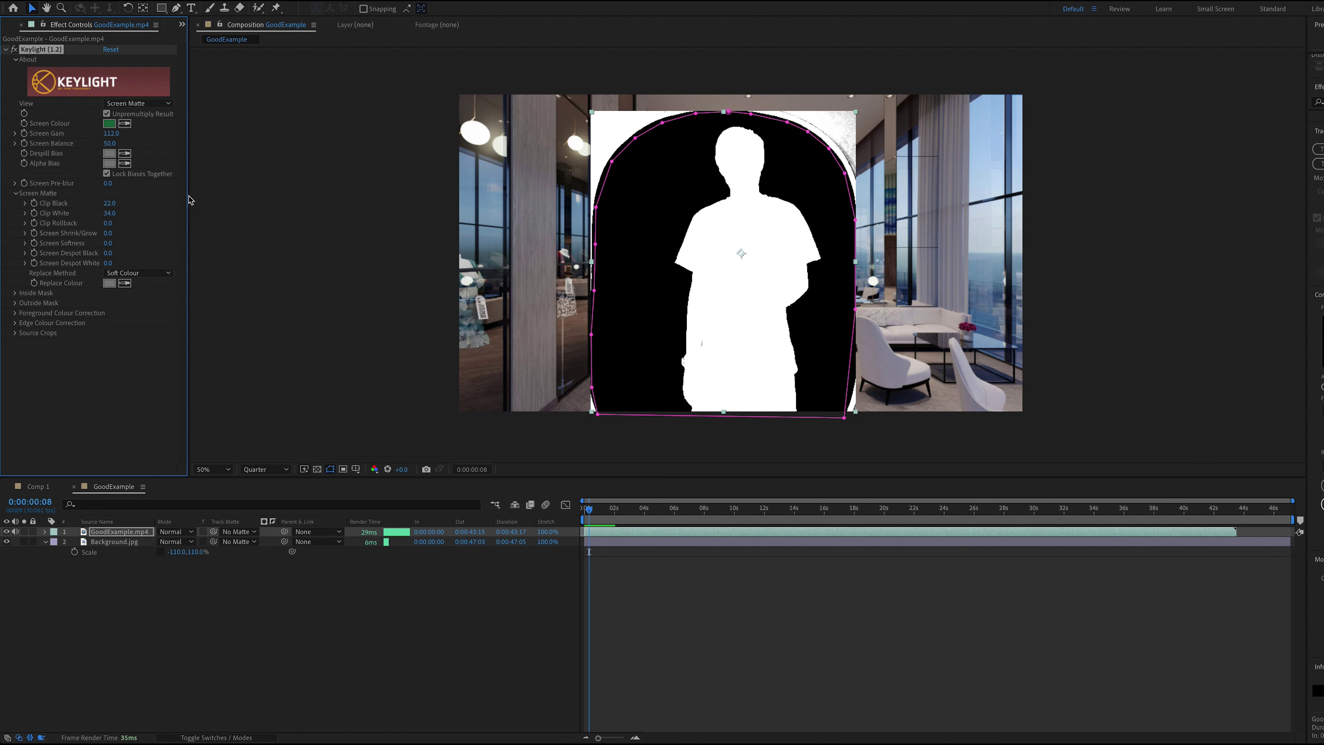
pyautogui.click(165, 105)
pyautogui.click(189, 232)
pyautogui.scroll(6, 741, 256)
pyautogui.scroll(-6, 740, 256)
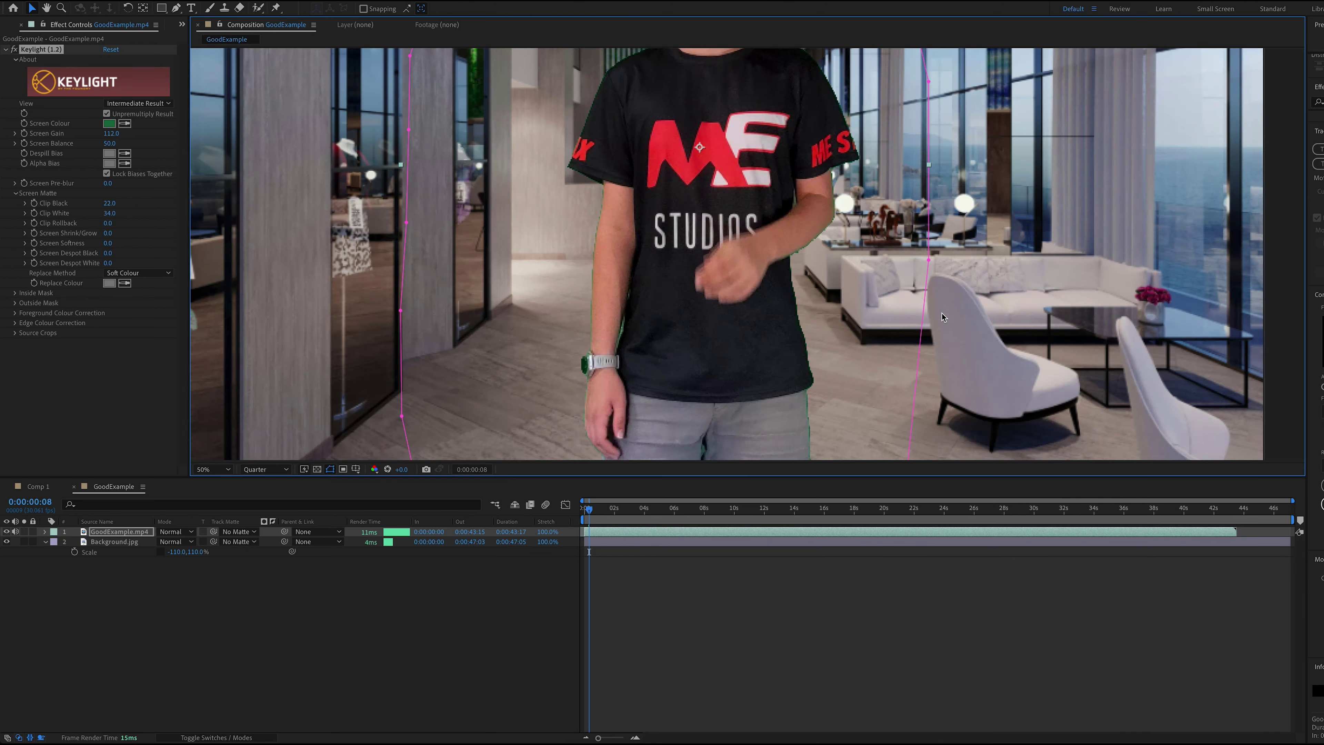
# Step: Refine the keyed edges by setting Keylight's Screen Shrink/Grow to -2.4 and Screen Softness to 0.8
pyautogui.moveTo(682, 248); pyautogui.dragTo(714, 332)
pyautogui.press('v')
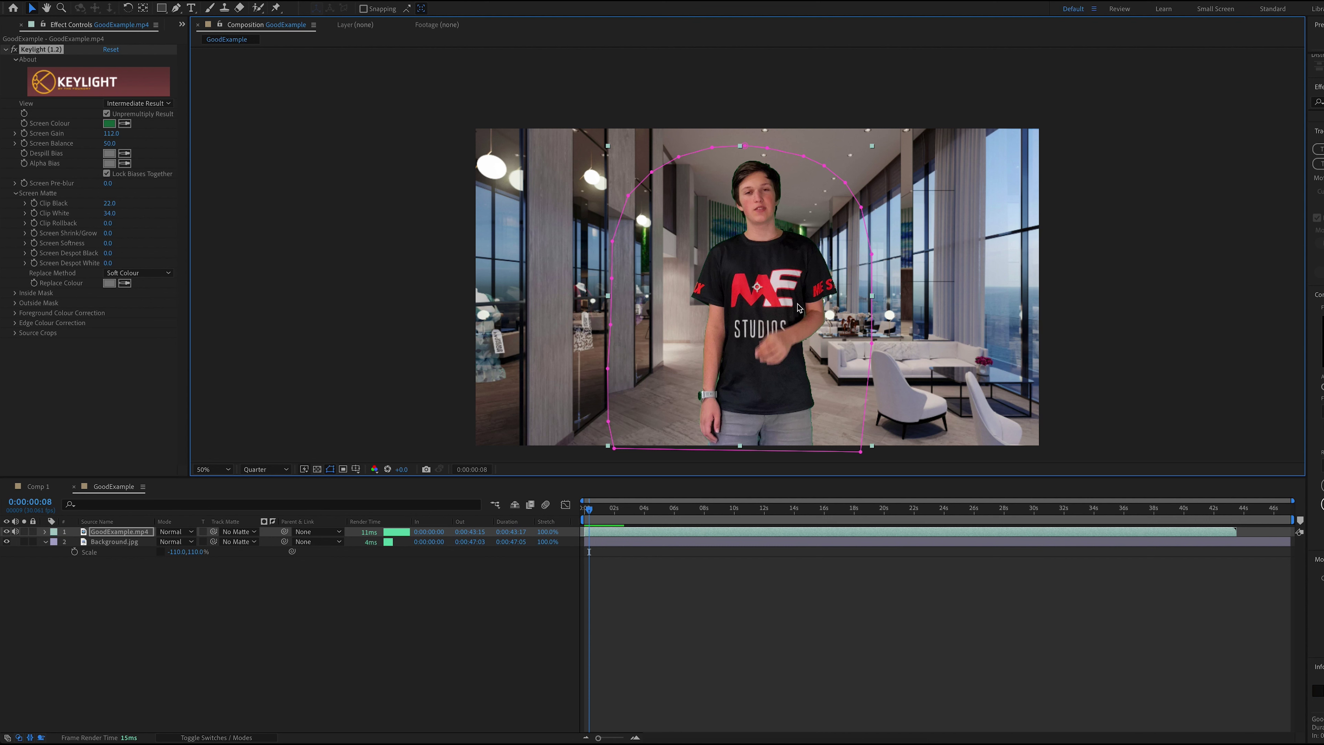
pyautogui.press('.')
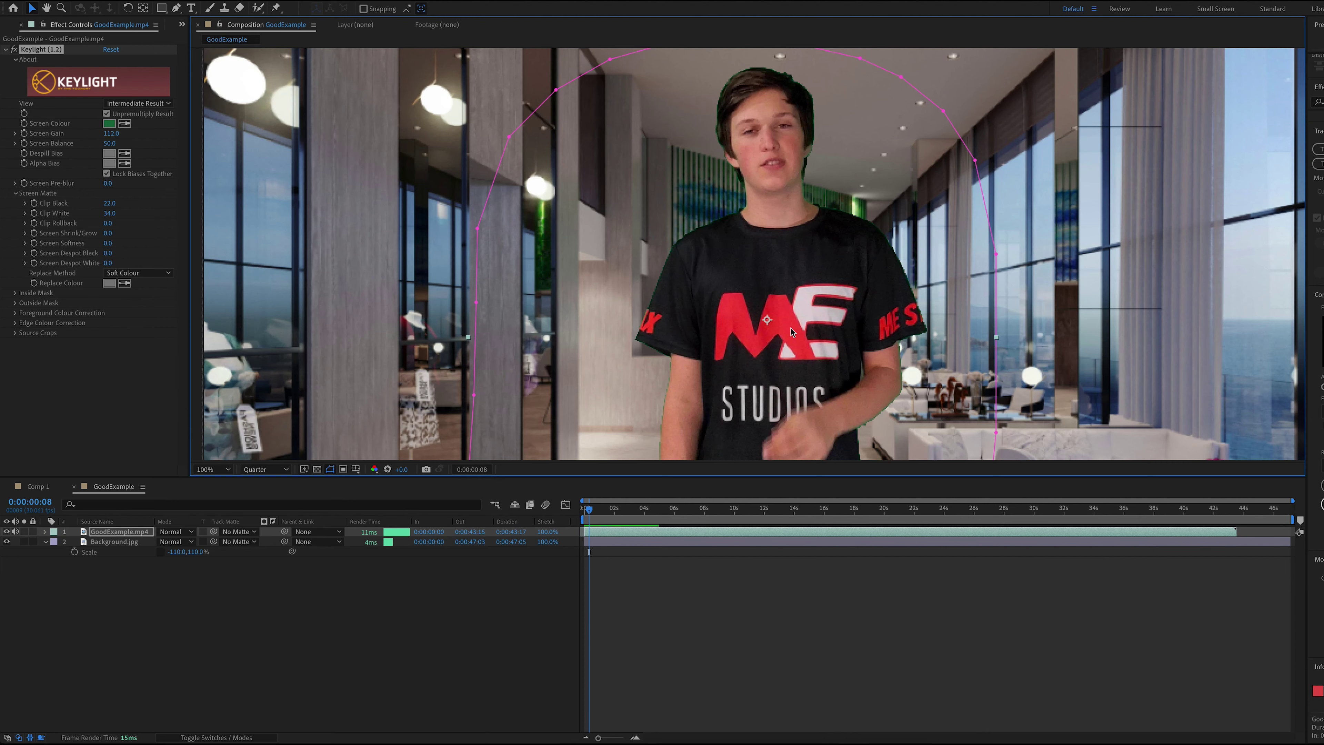
pyautogui.press(',')
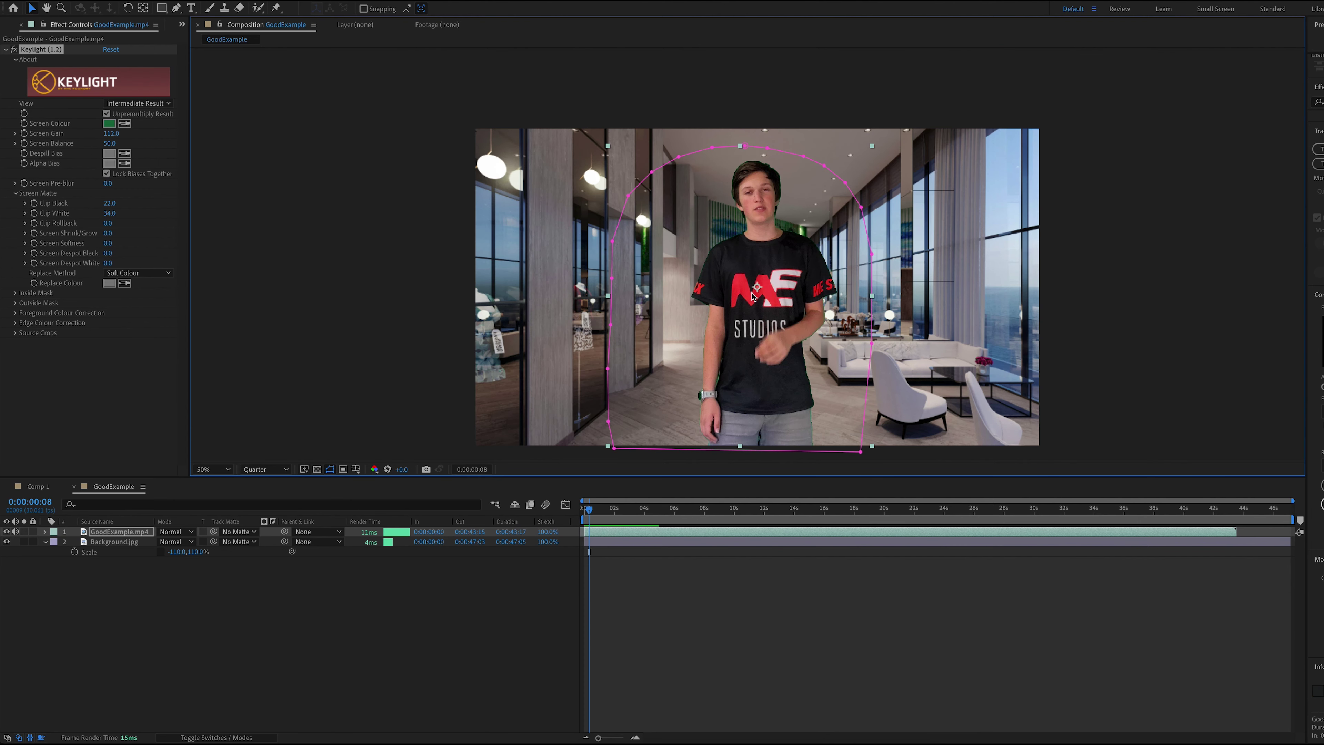
pyautogui.press('.')
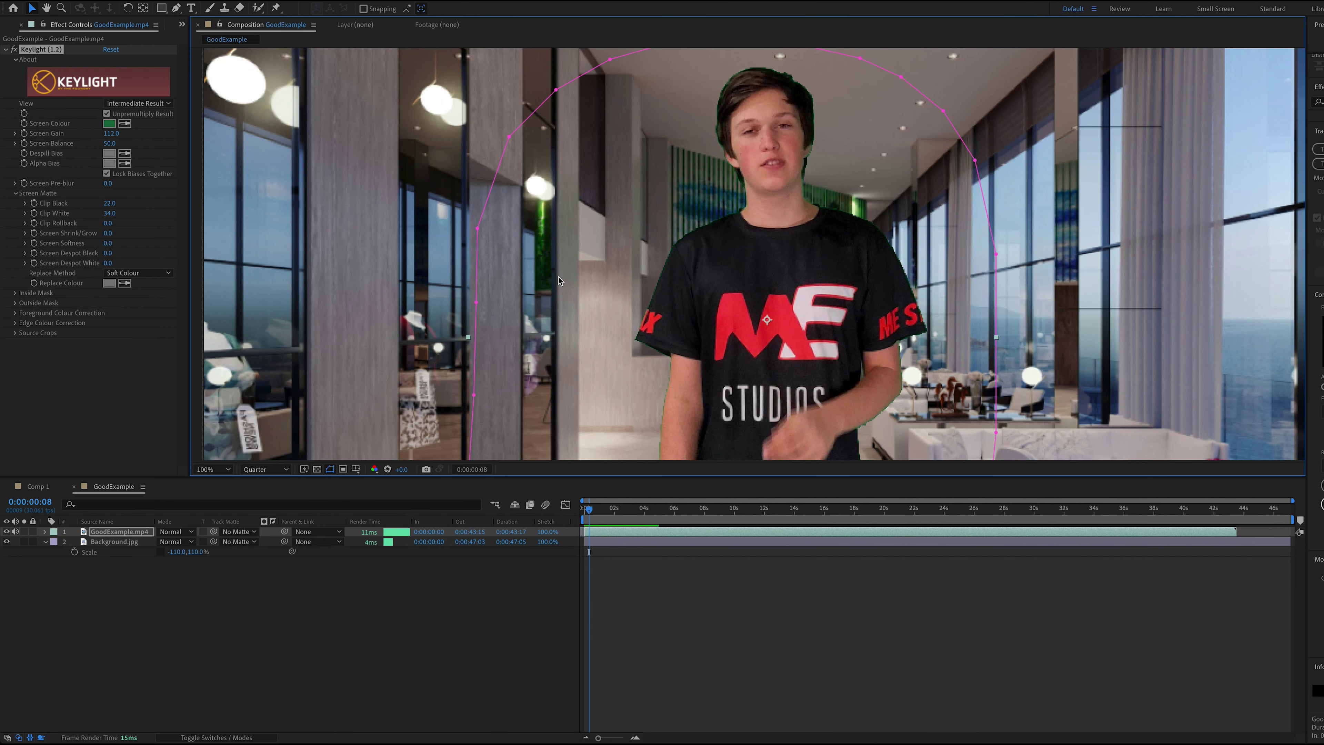
pyautogui.press('.')
pyautogui.moveTo(107, 234); pyautogui.dragTo(95, 234)
pyautogui.scroll(-1, 748, 254)
pyautogui.moveTo(108, 244); pyautogui.dragTo(113, 245)
pyautogui.scroll(-1, 779, 220)
pyautogui.scroll(1, 780, 221)
pyautogui.scroll(4, 779, 220)
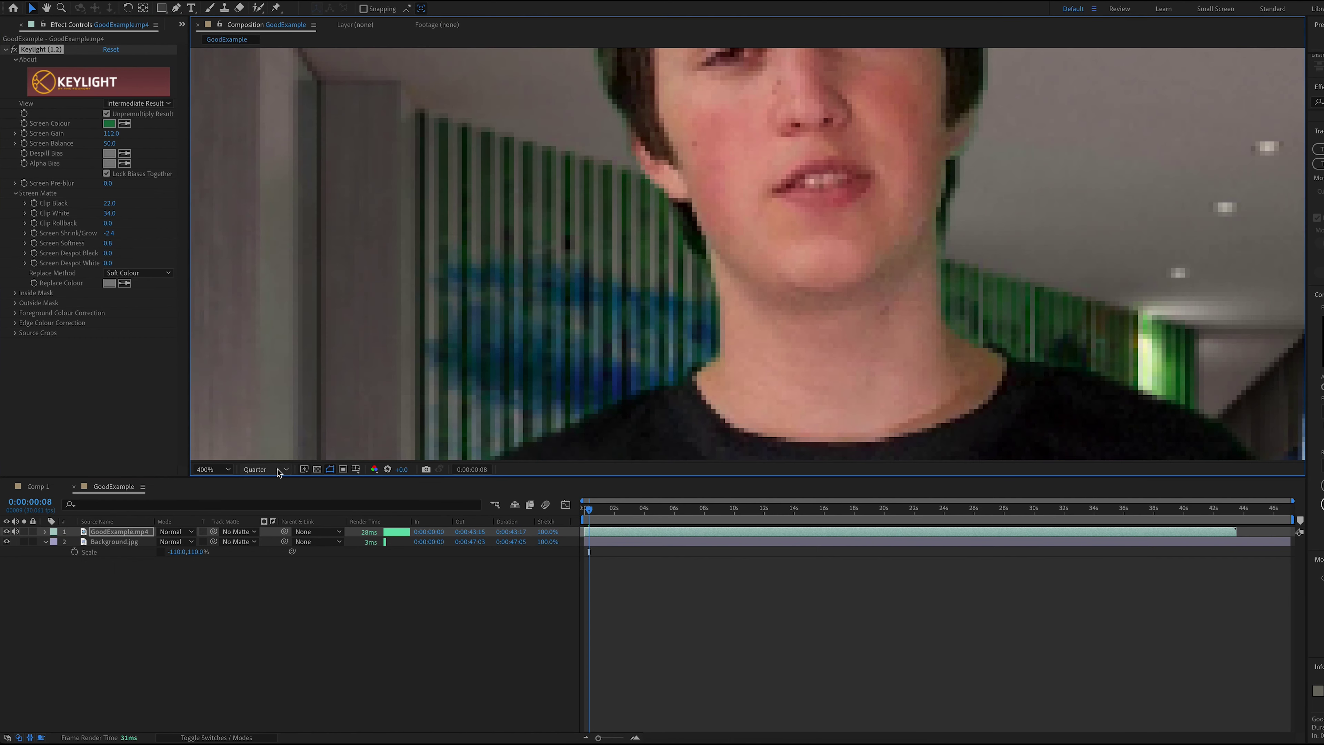
pyautogui.click(279, 469)
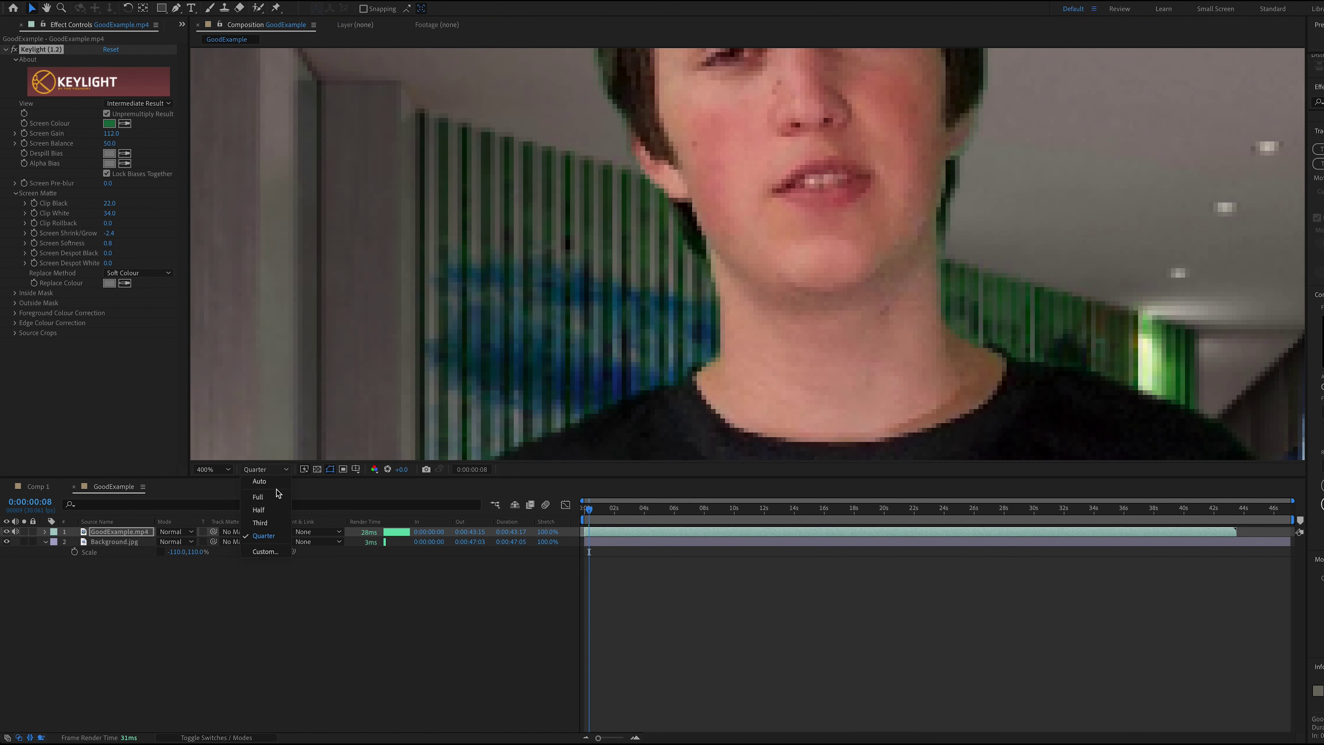
pyautogui.click(280, 495)
pyautogui.click(279, 469)
pyautogui.click(280, 529)
# Step: Set the composition's preview resolution to Half
pyautogui.scroll(-1, 748, 255)
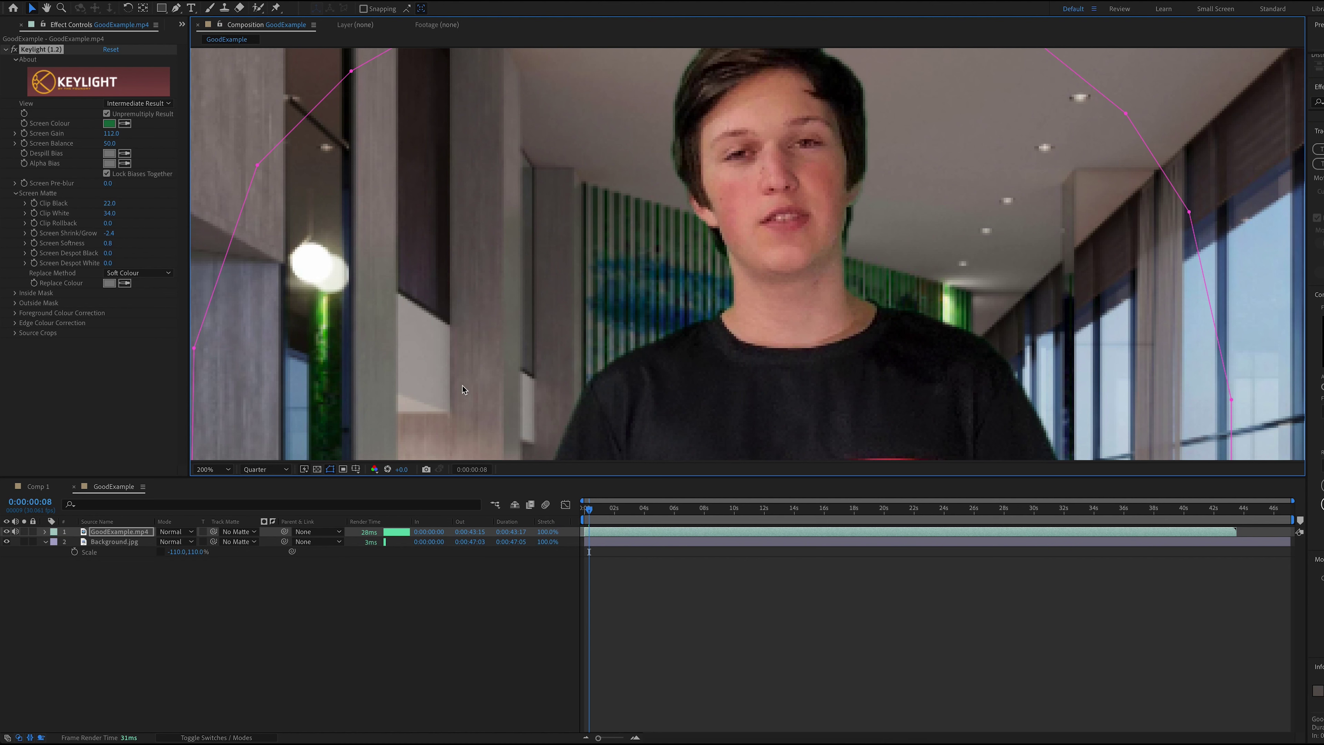
pyautogui.moveTo(280, 477); pyautogui.dragTo(278, 475)
pyautogui.click(279, 469)
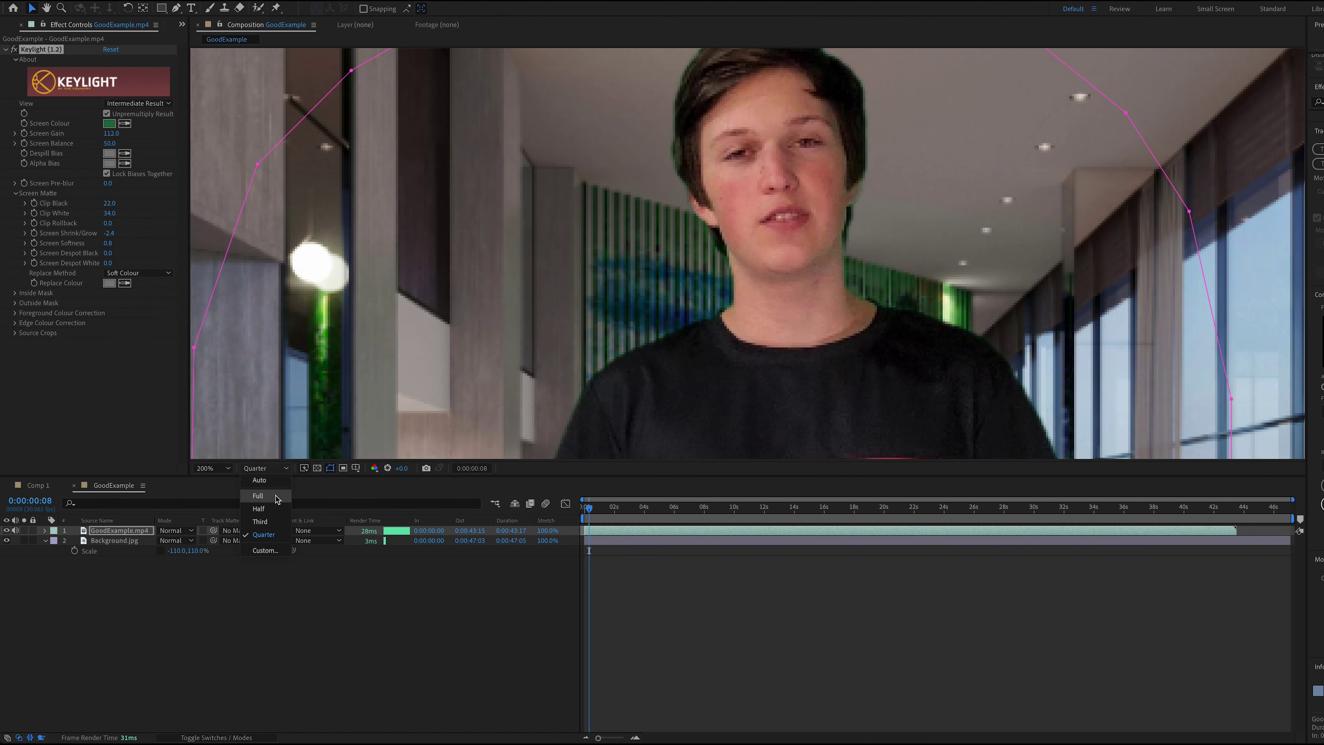
pyautogui.click(280, 506)
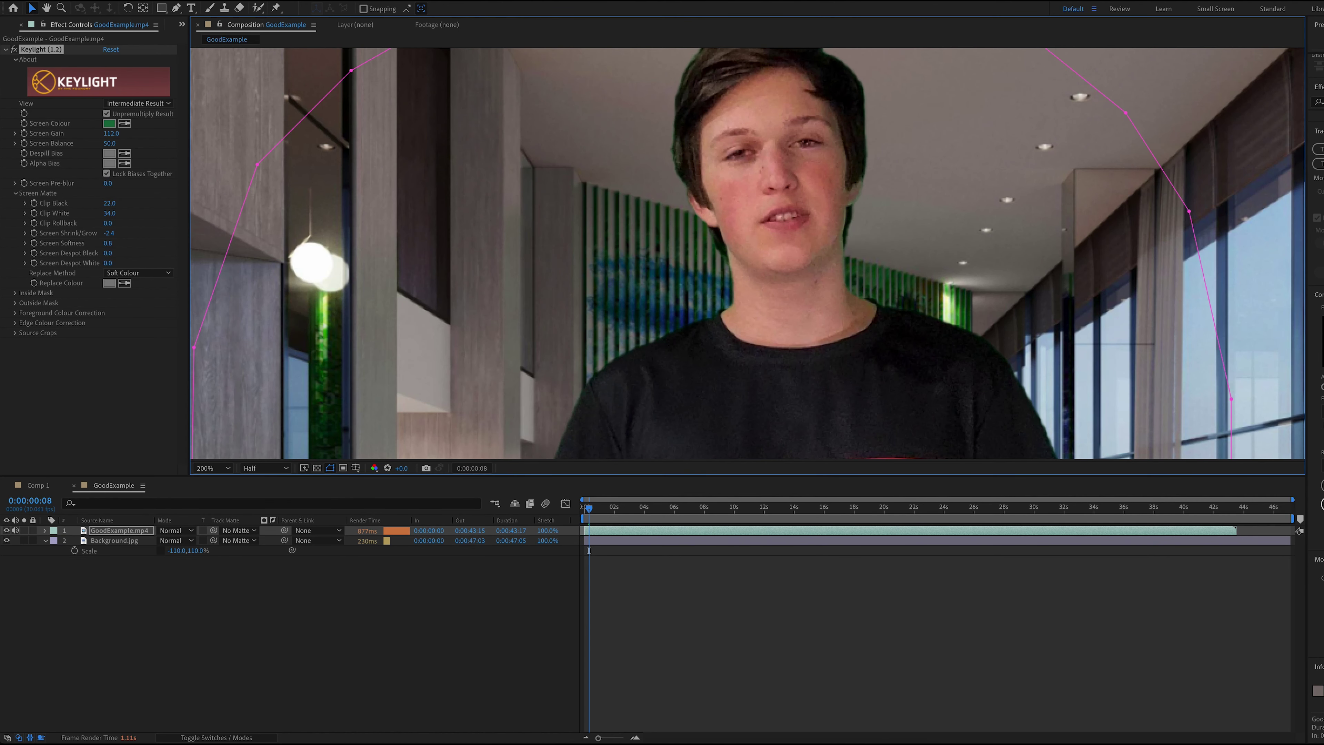
# Step: Apply the Advanced Spill Suppressor to GoodExample.mp4 with the Ultra method and adjust its Spill Range
pyautogui.click(233, 0)
pyautogui.moveTo(275, 211)
pyautogui.click(406, 205)
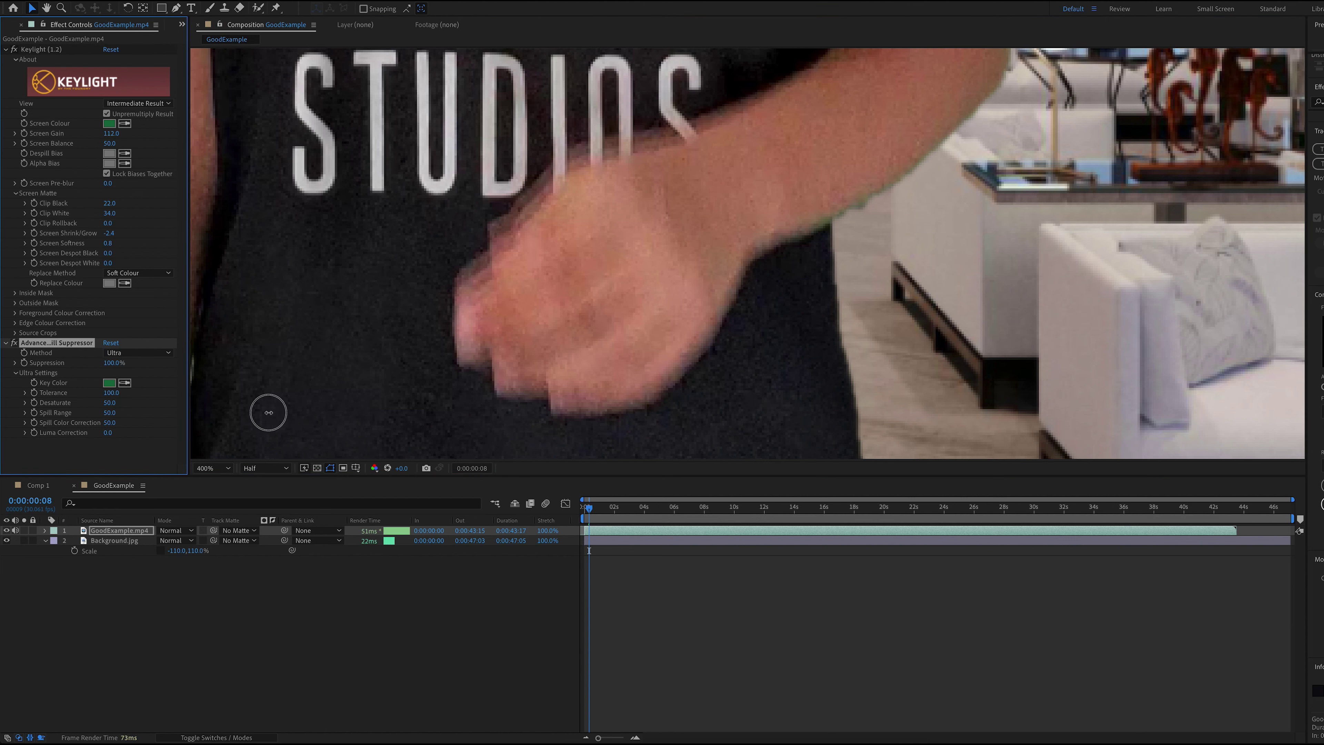
pyautogui.moveTo(269, 412); pyautogui.dragTo(130, 414)
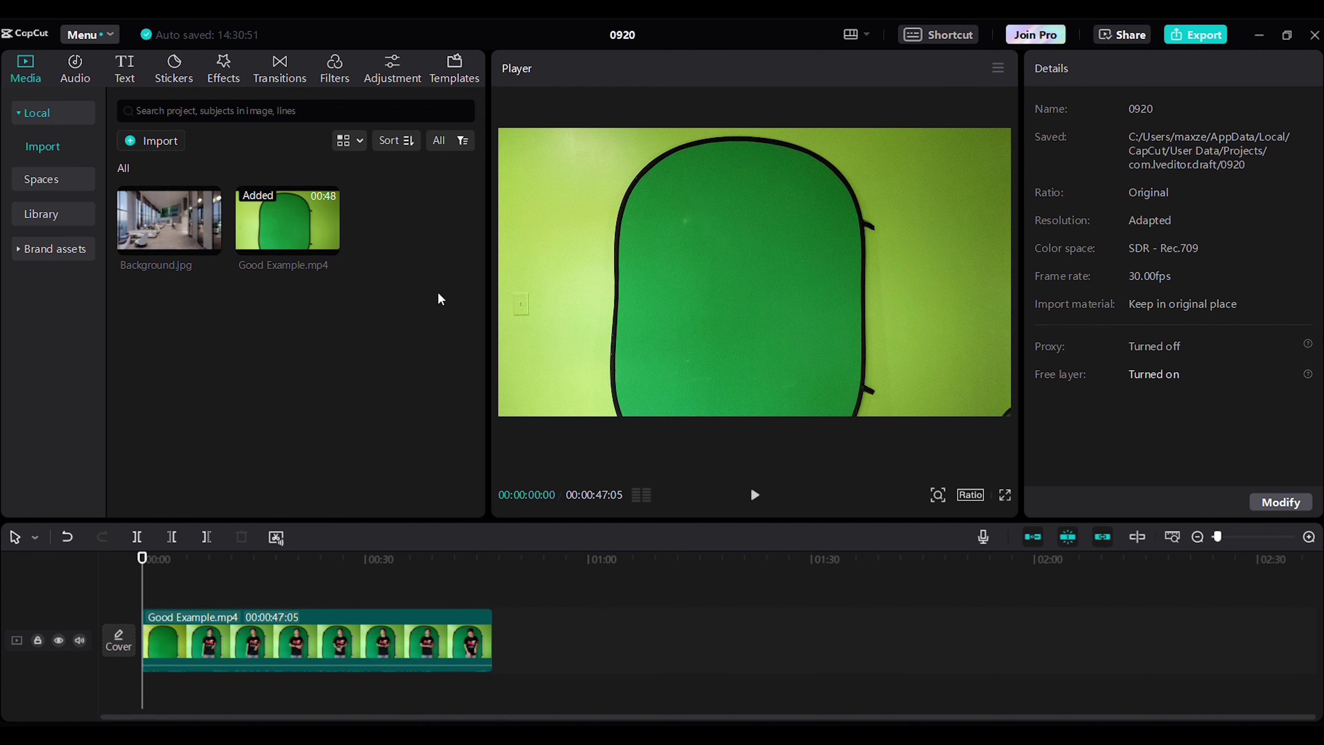
# Step: Switch to CapCut and trim the beginning of Good Example.mp4 up to 00:00:06:23
pyautogui.click(391, 620)
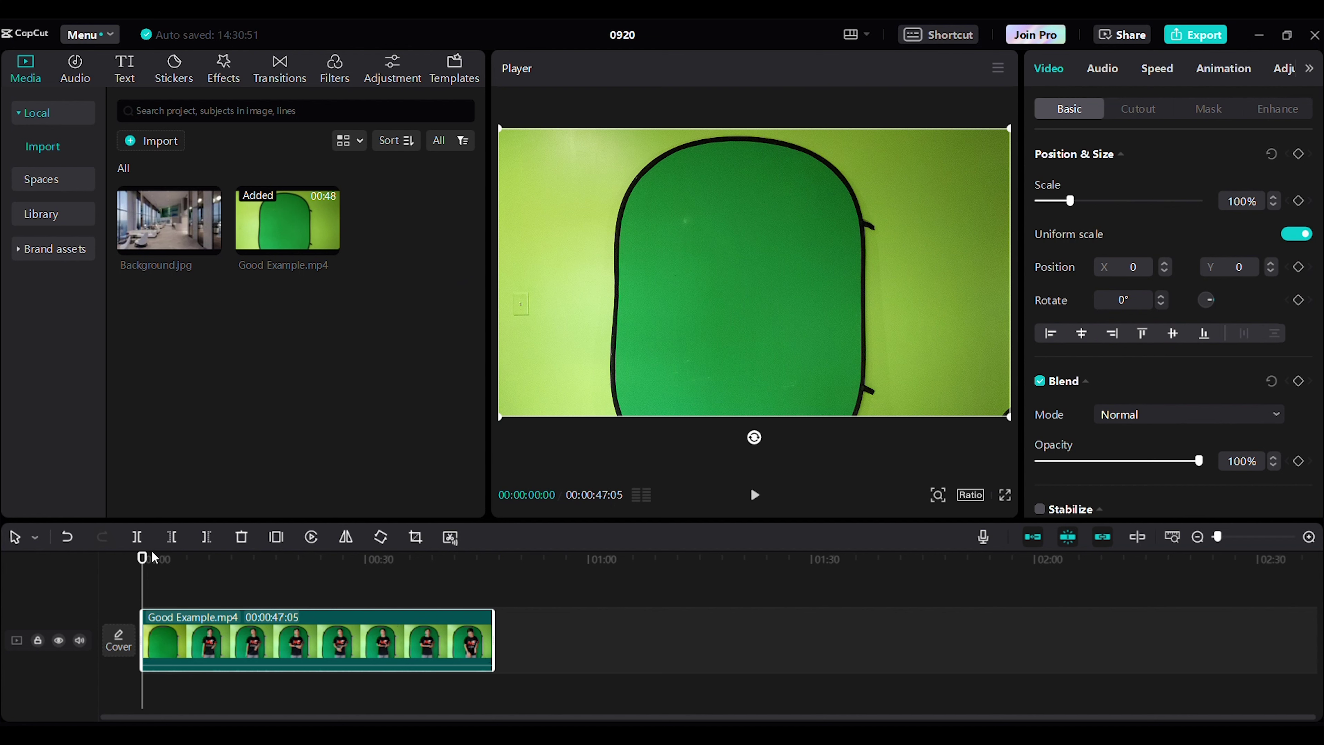
pyautogui.moveTo(143, 562); pyautogui.dragTo(193, 562)
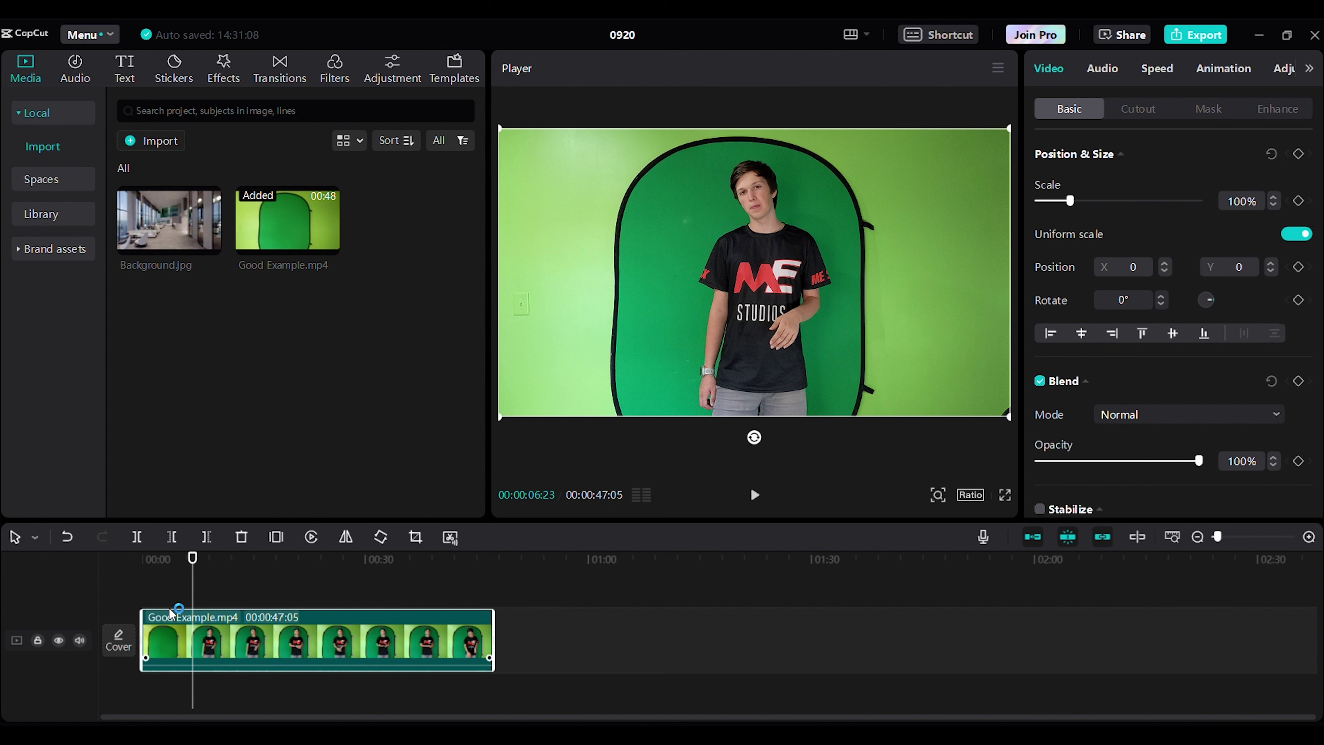
pyautogui.moveTo(148, 614); pyautogui.dragTo(193, 614)
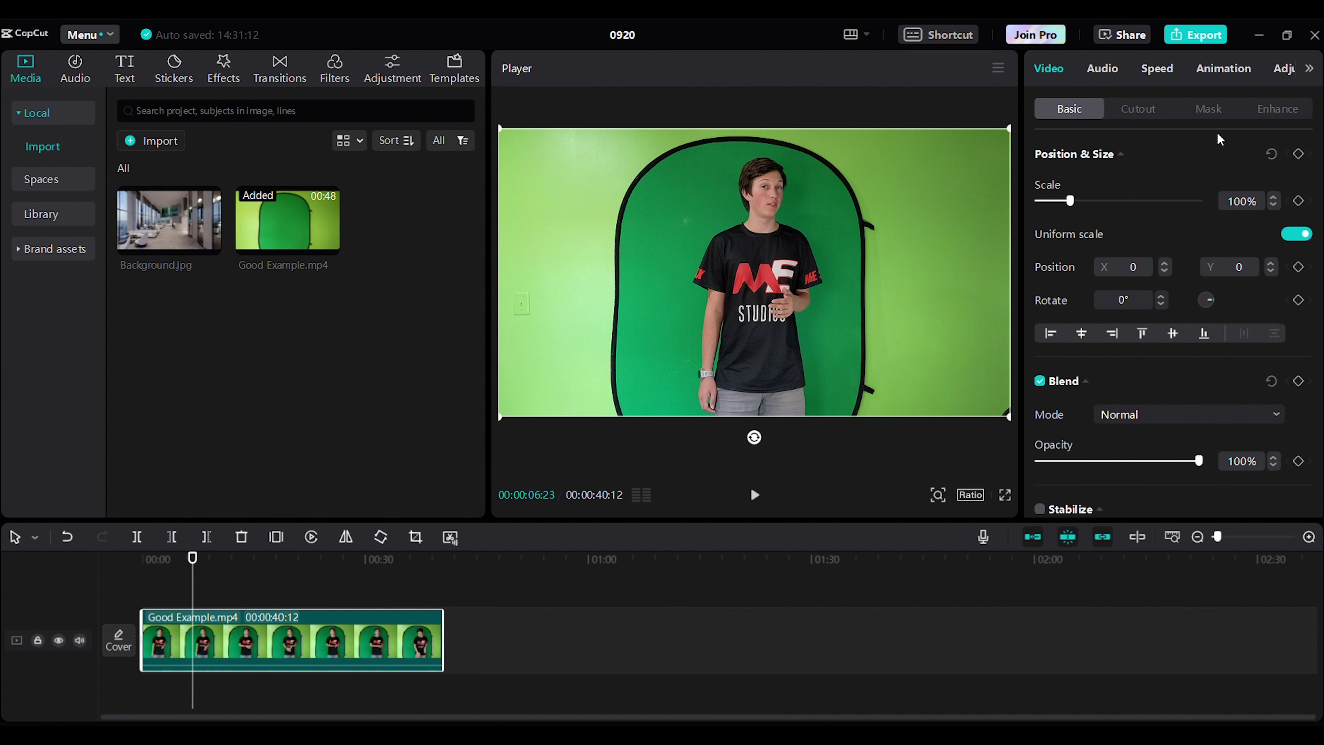
# Step: Apply a Rectangle mask to Good Example.mp4
pyautogui.click(1133, 111)
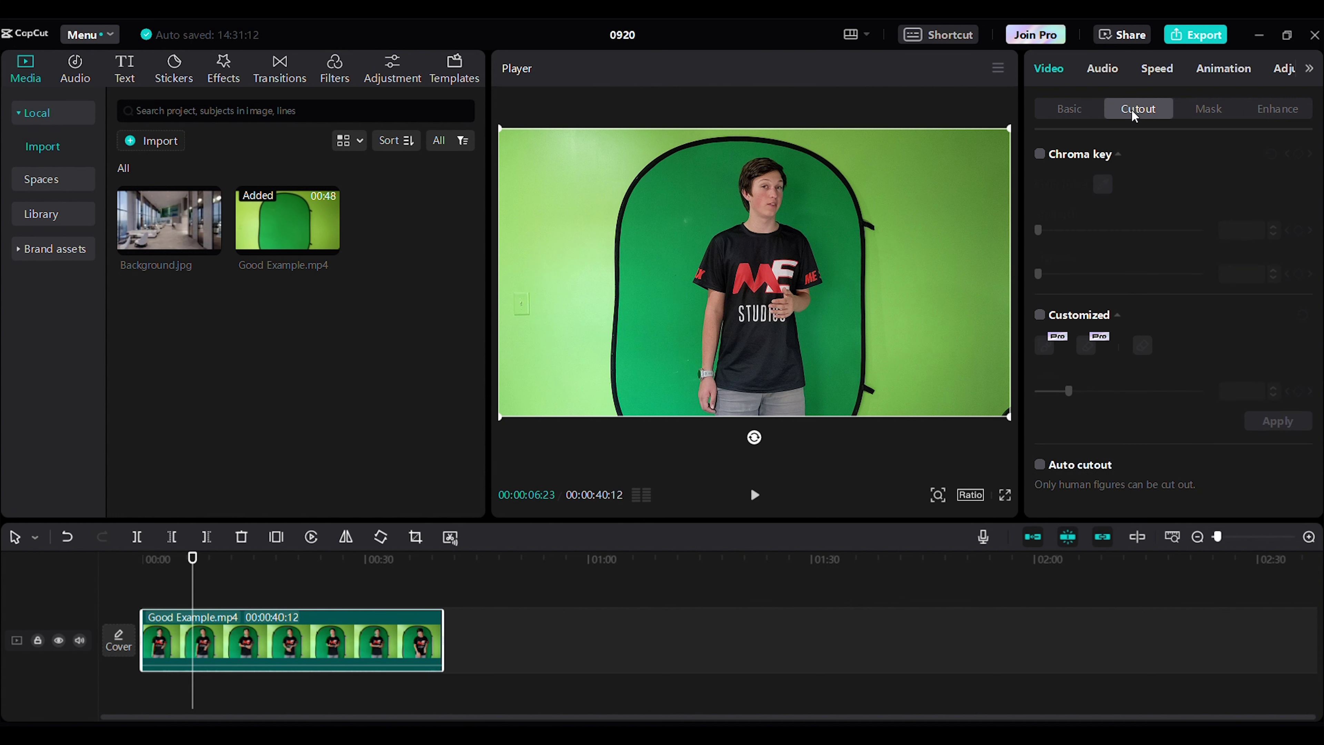
pyautogui.click(1200, 110)
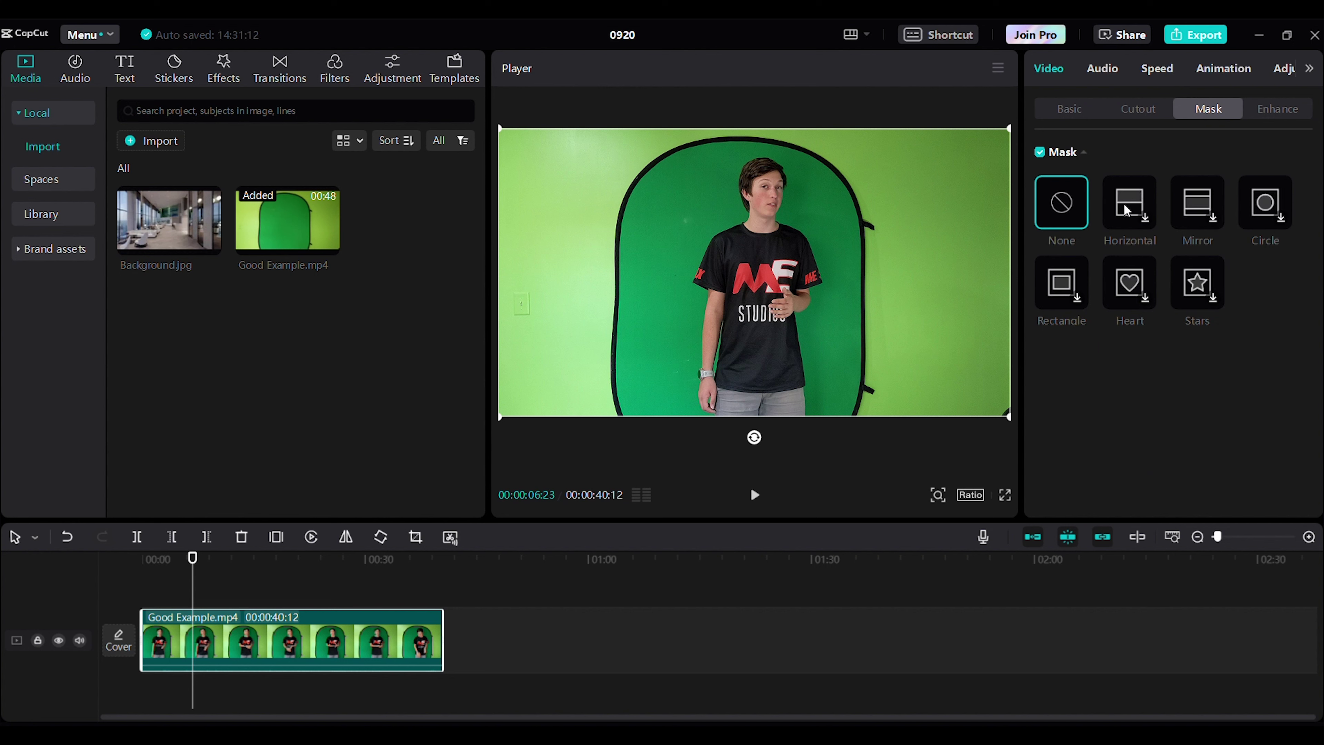
pyautogui.click(1126, 210)
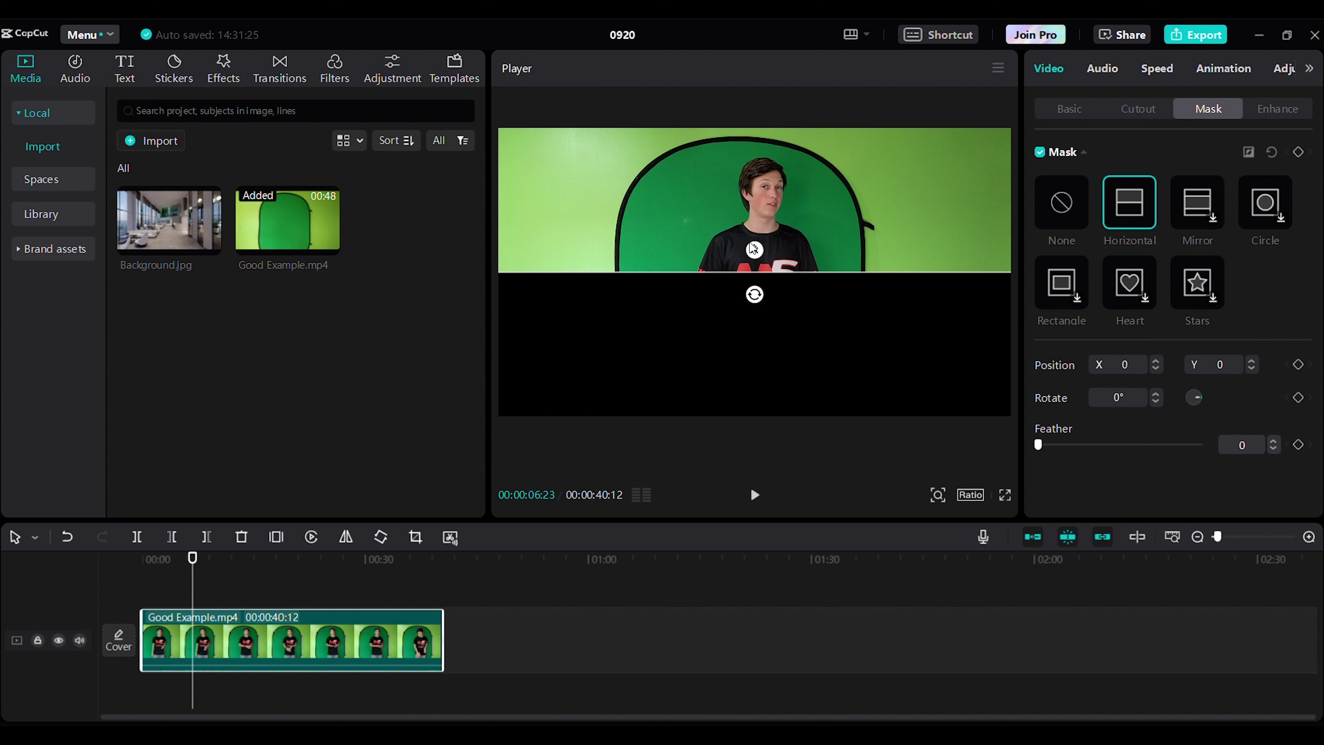
pyautogui.click(1053, 286)
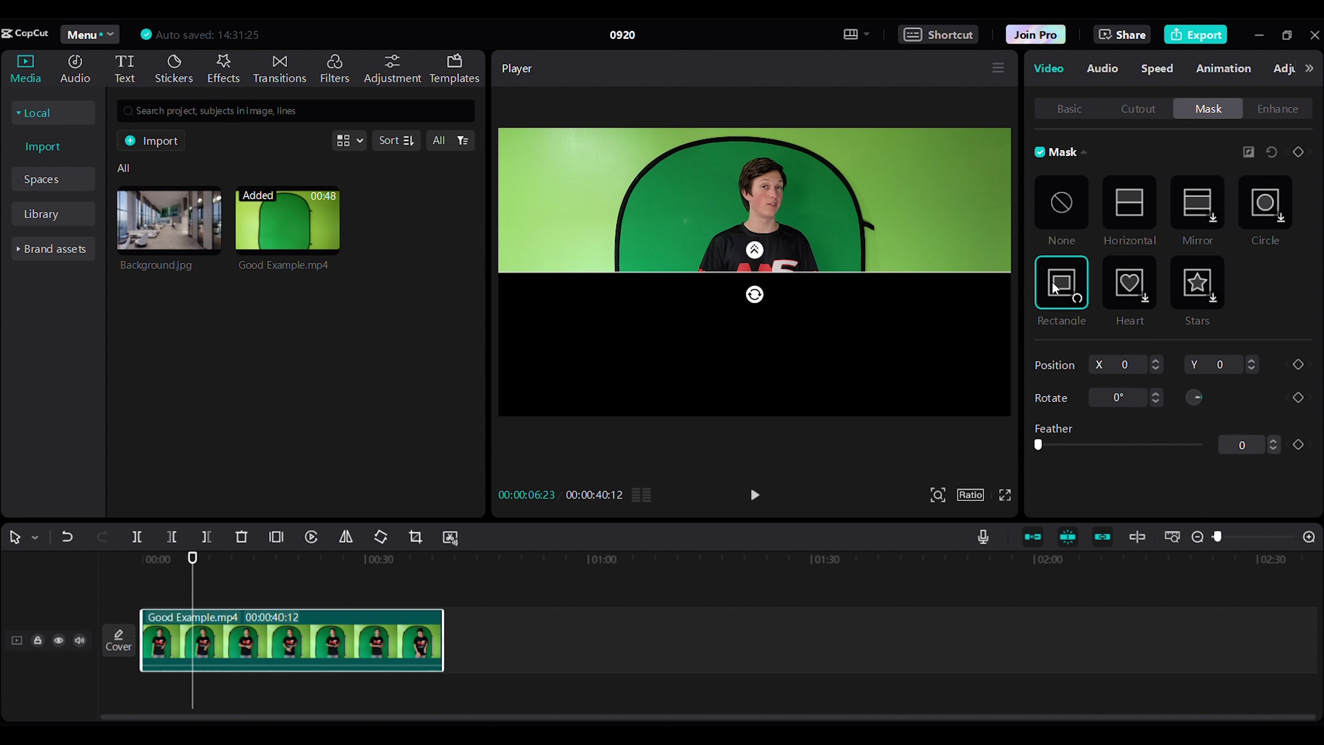
# Step: Fit the mask around the subject at about 1221 by 2321 with Y -245, and round its corners to 71
pyautogui.moveTo(754, 200); pyautogui.dragTo(749, 152)
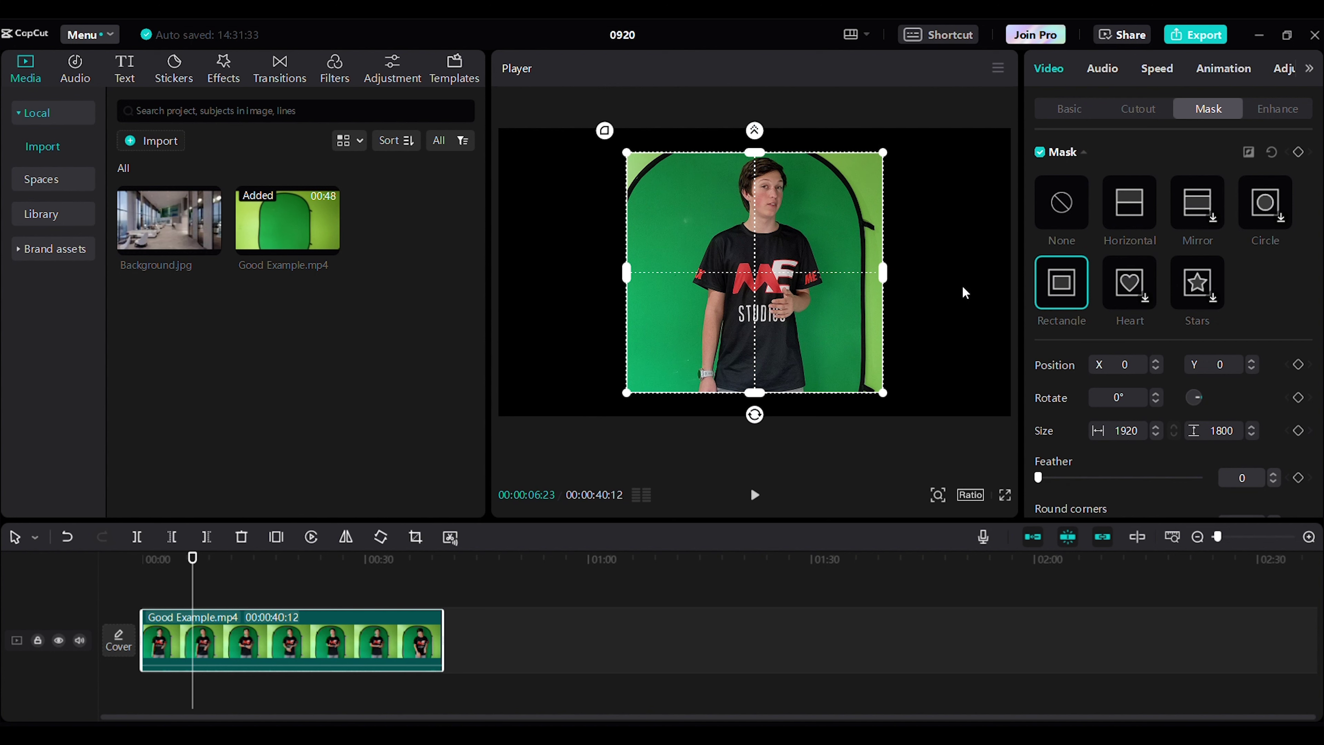
pyautogui.moveTo(886, 277); pyautogui.dragTo(836, 282)
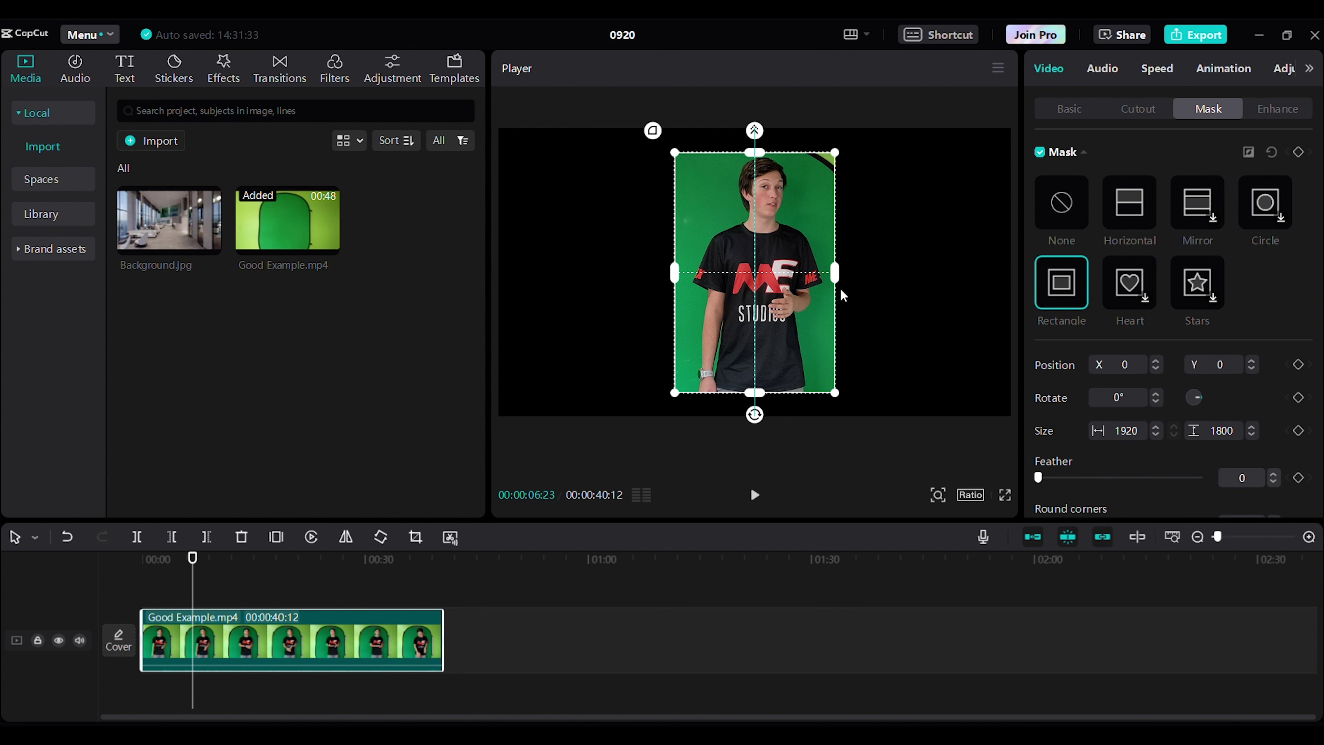
pyautogui.moveTo(770, 158)
pyautogui.mouseDown()
pyautogui.moveTo(770, 191)
pyautogui.moveTo(754, 189)
pyautogui.moveTo(748, 154)
pyautogui.mouseUp()
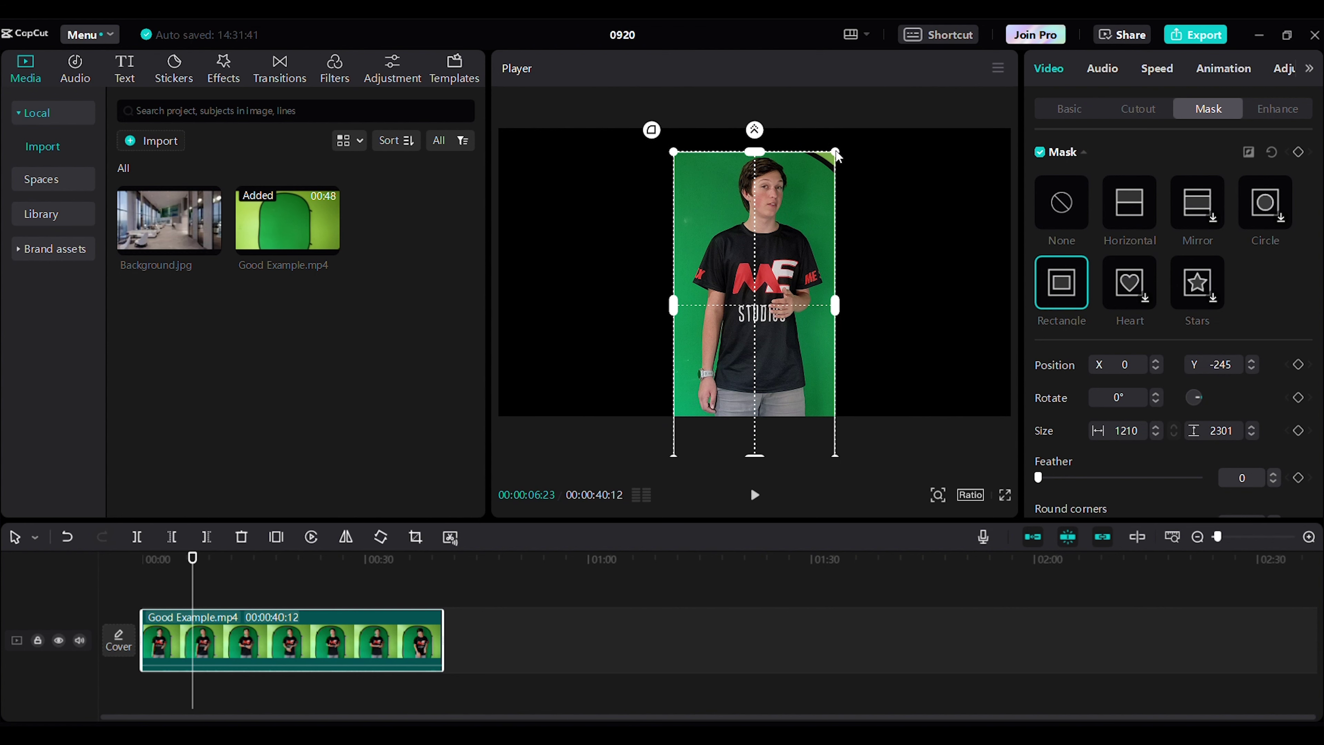
pyautogui.moveTo(835, 151); pyautogui.dragTo(835, 151)
pyautogui.scroll(-1, 1145, 414)
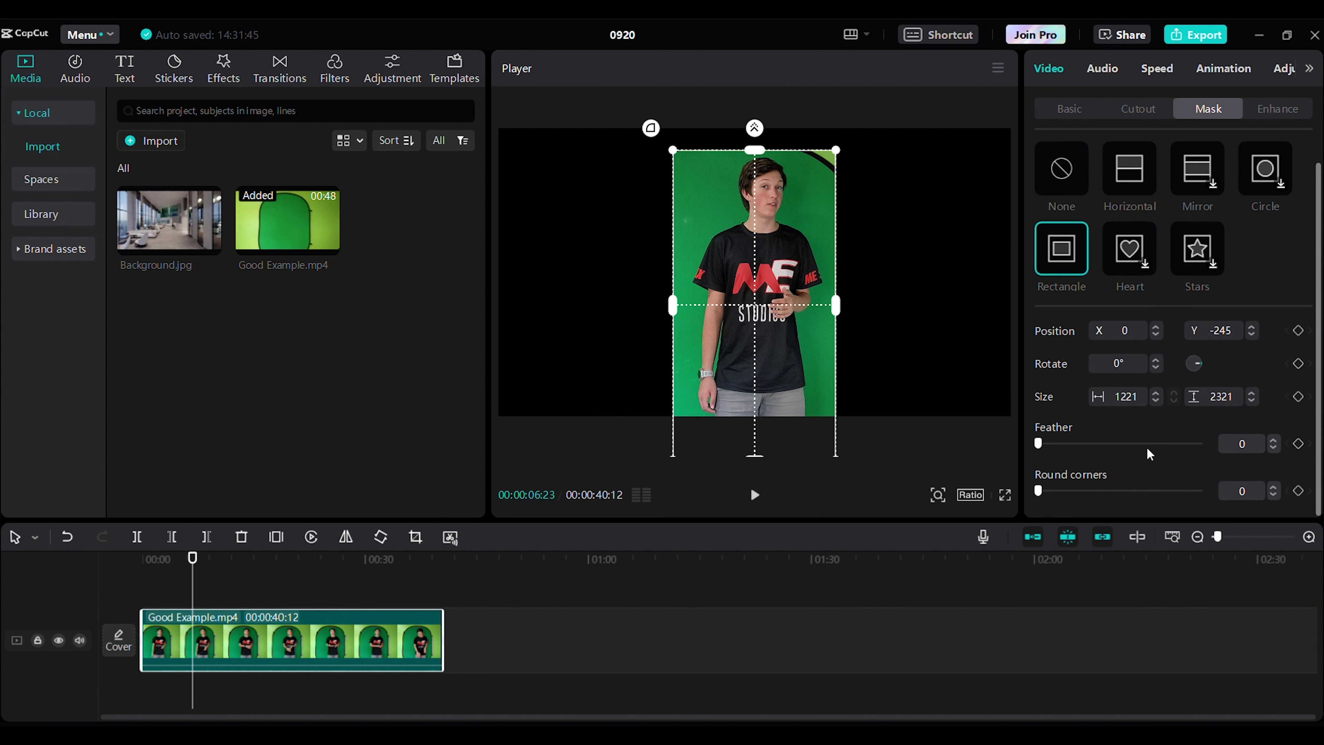
pyautogui.moveTo(1039, 491); pyautogui.dragTo(1152, 509)
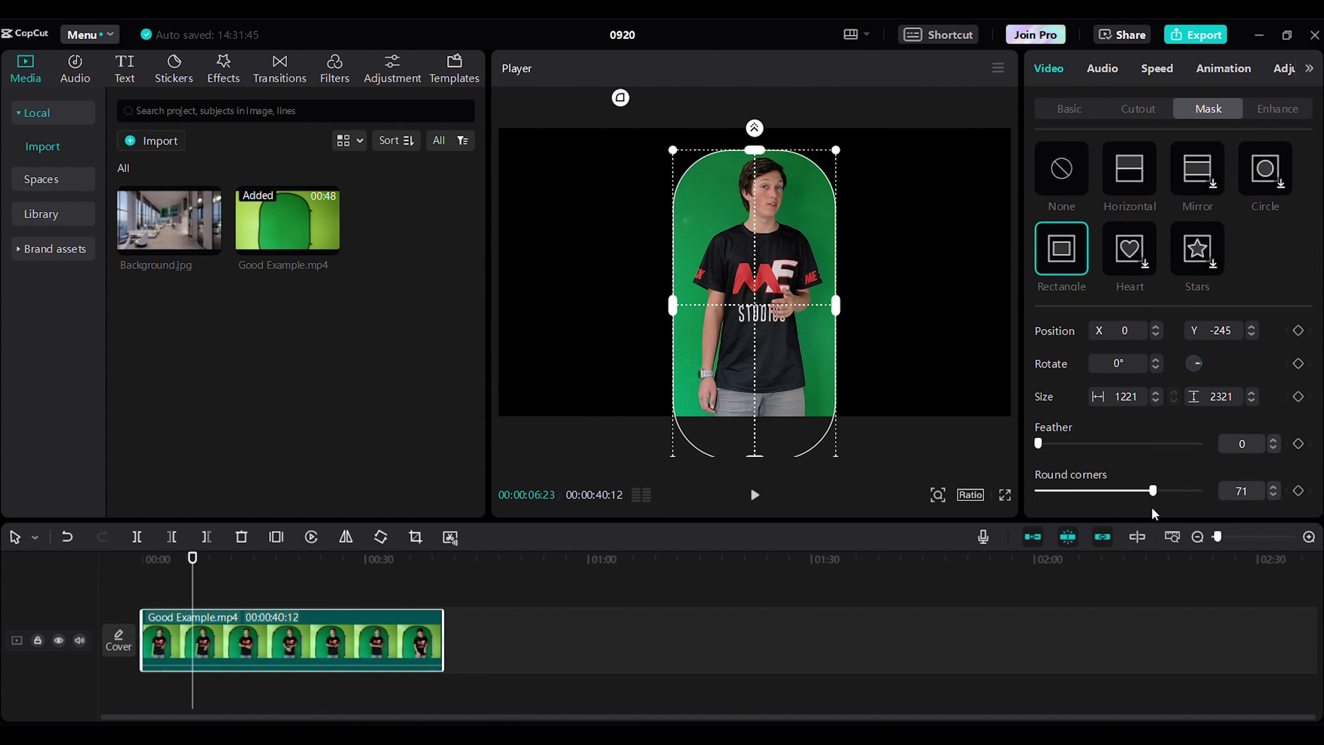
pyautogui.click(780, 573)
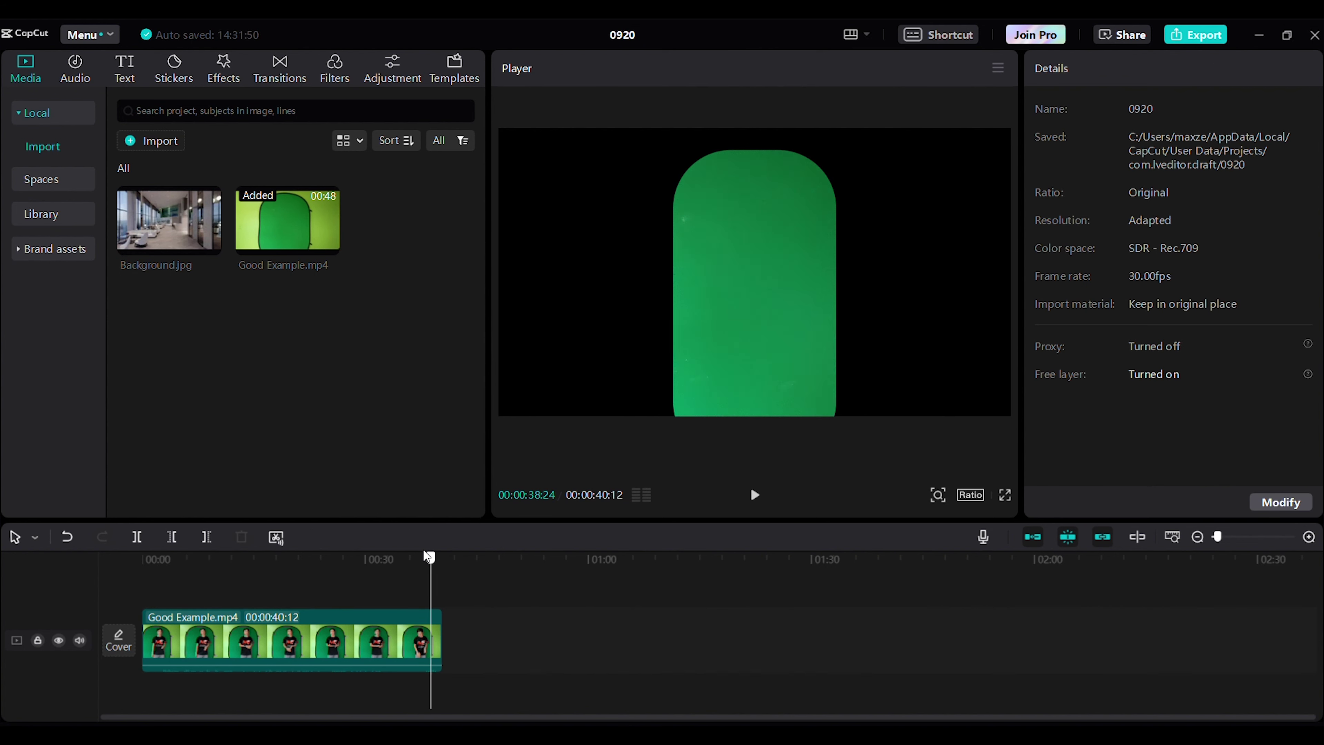
pyautogui.click(189, 558)
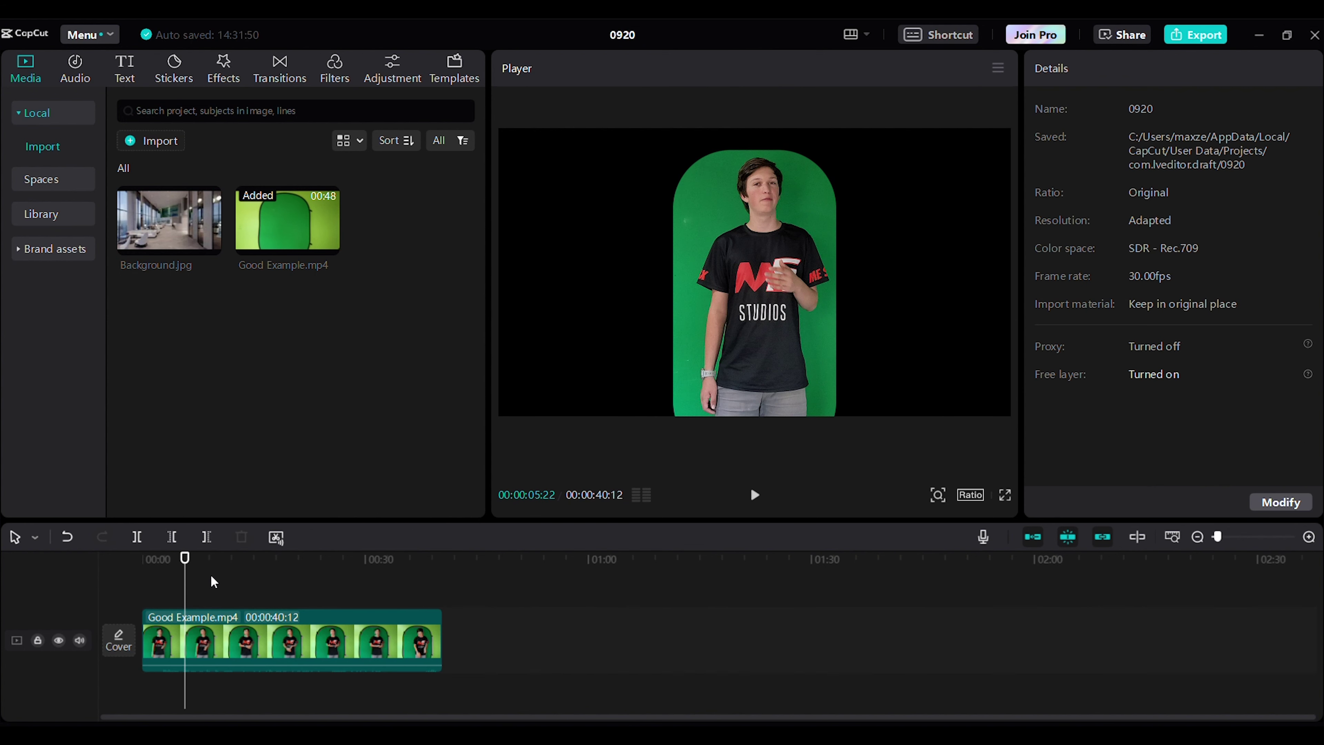
# Step: Enable Chroma key on Good Example.mp4, sample the green backdrop, and set Strength to 11 and Shadow to 7
pyautogui.click(332, 643)
pyautogui.click(1131, 112)
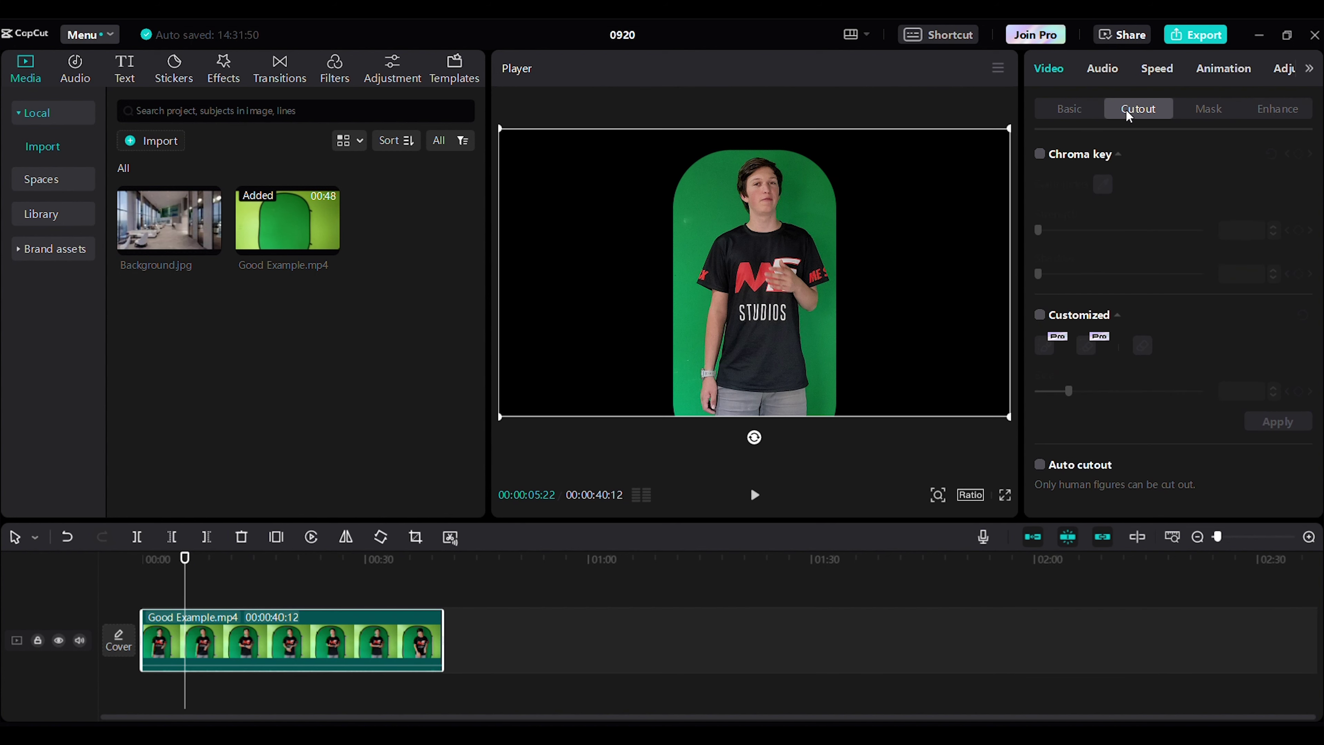
pyautogui.click(1038, 155)
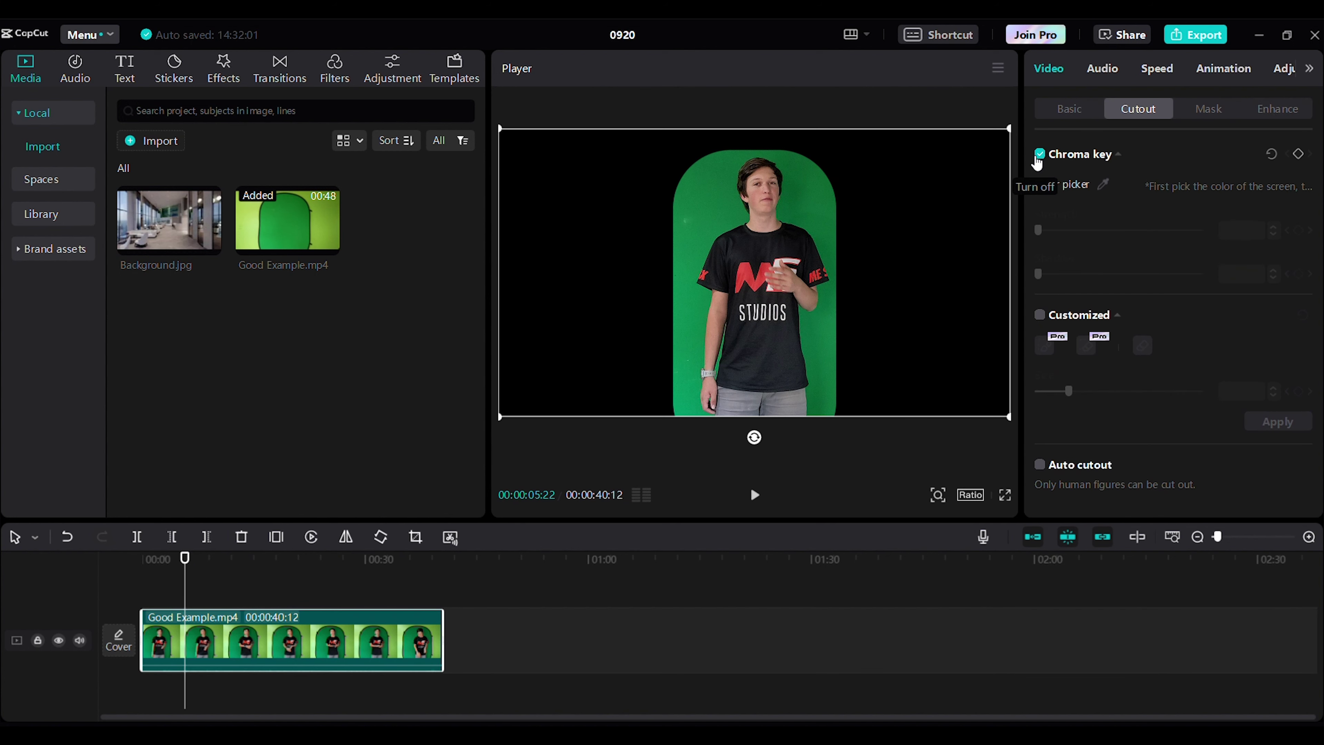
pyautogui.click(1103, 188)
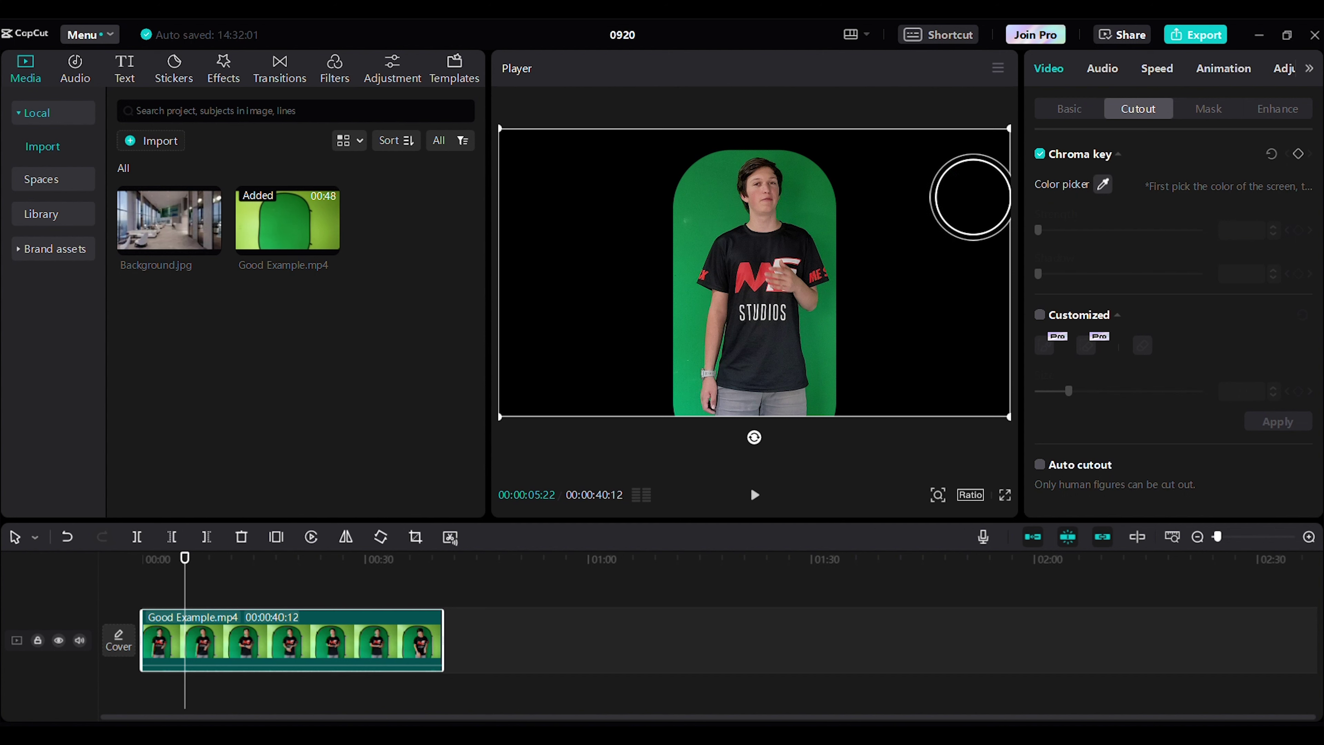
pyautogui.click(741, 220)
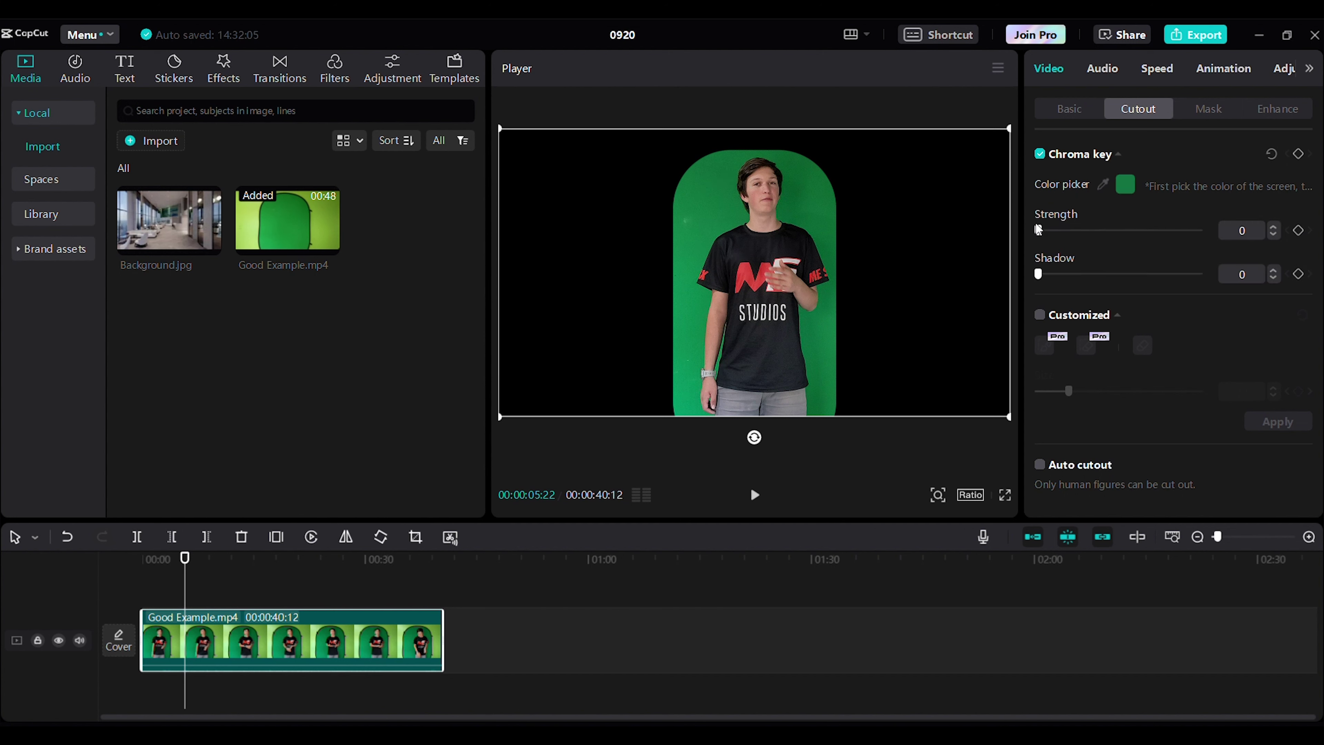
pyautogui.moveTo(1038, 231); pyautogui.dragTo(1049, 275)
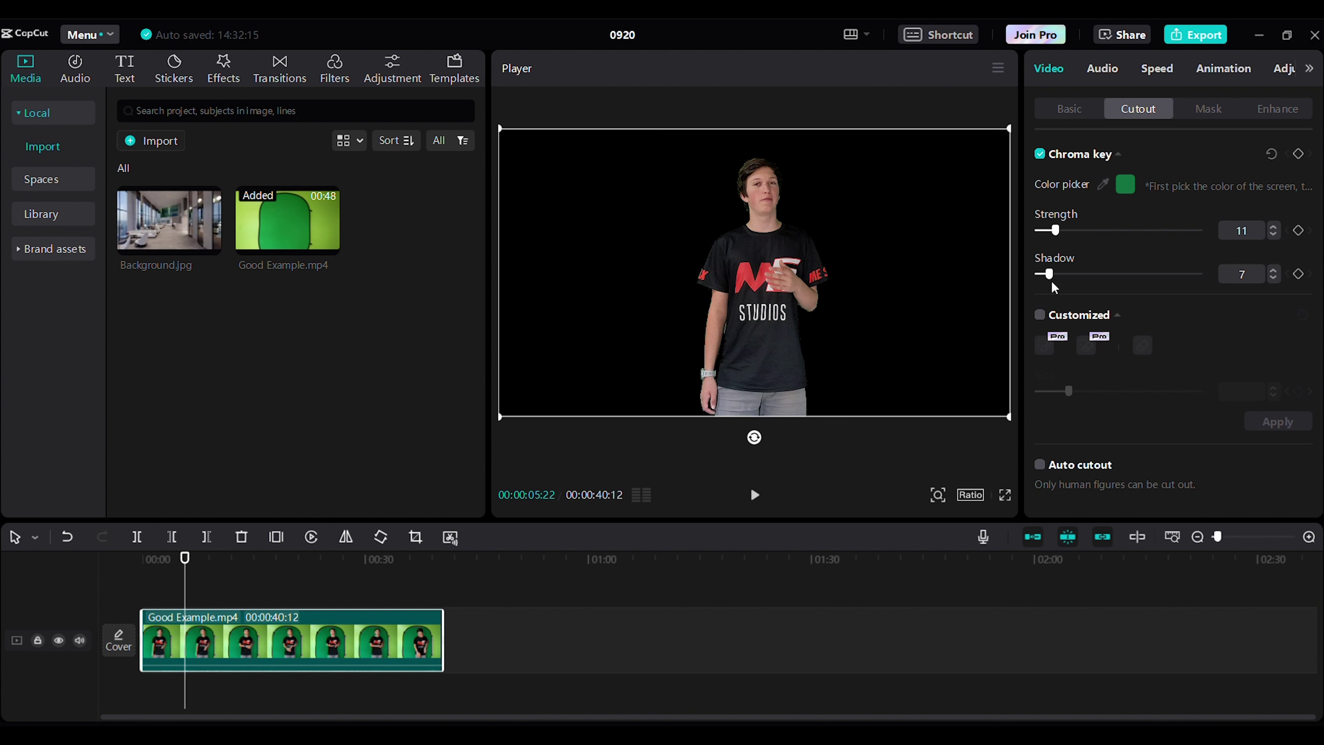
# Step: Place Background.jpg on the track beneath Good Example.mp4 and match its duration to the clip at about 00:00:40:15
pyautogui.click(1040, 316)
pyautogui.click(1040, 317)
pyautogui.moveTo(172, 222); pyautogui.dragTo(445, 626)
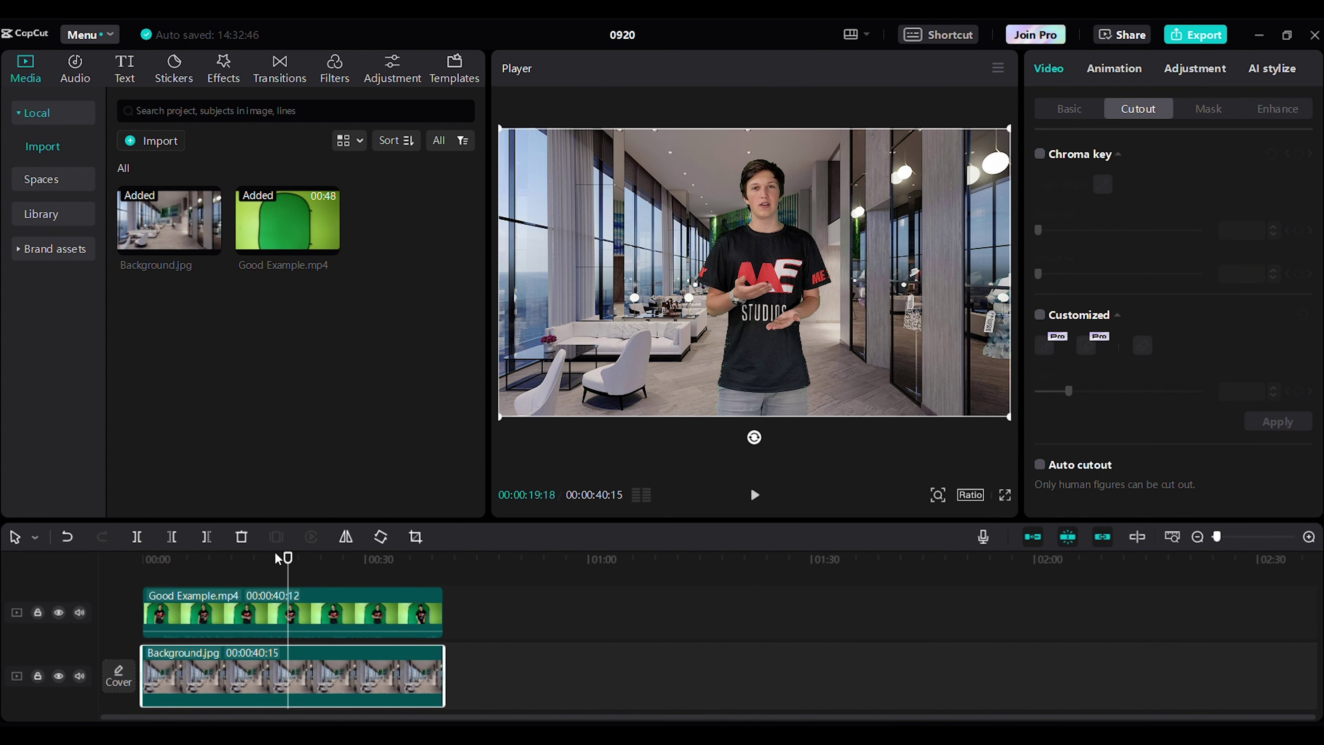
pyautogui.click(282, 568)
pyautogui.moveTo(263, 573); pyautogui.dragTo(193, 574)
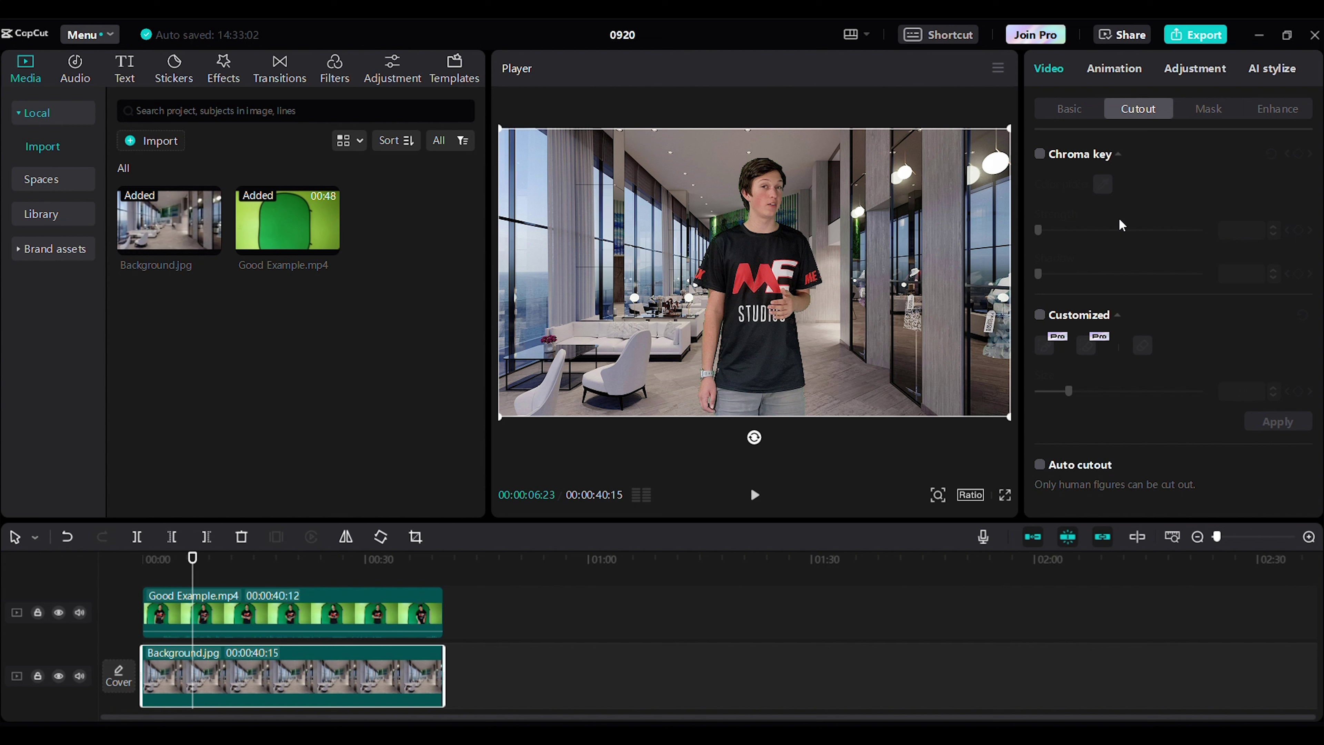
pyautogui.click(353, 613)
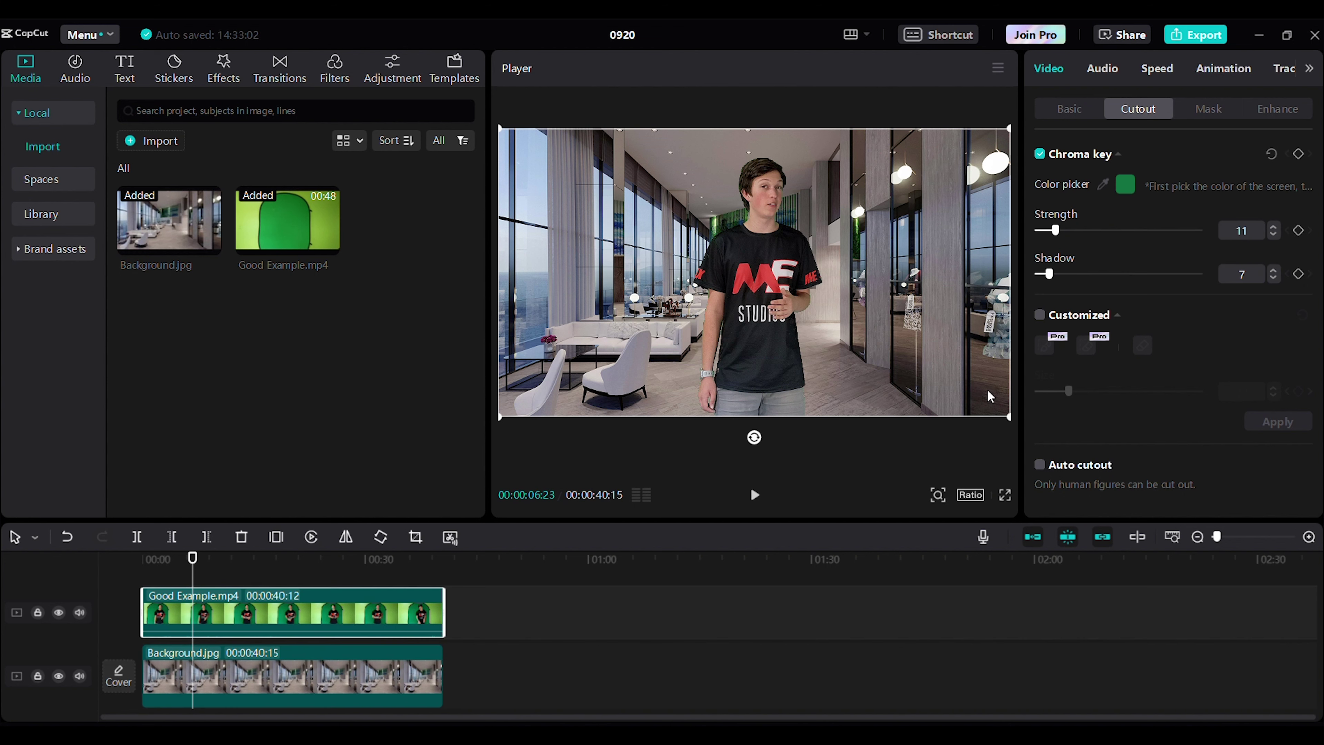